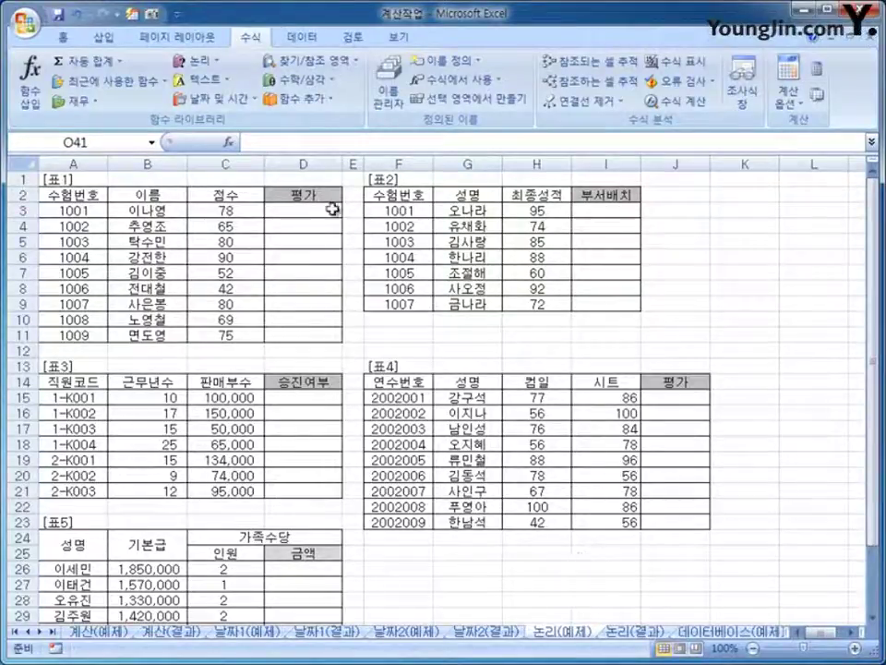
- Insert an IF function in cell D3 of the first table with the logical test C3>=70
left_click(331, 210)
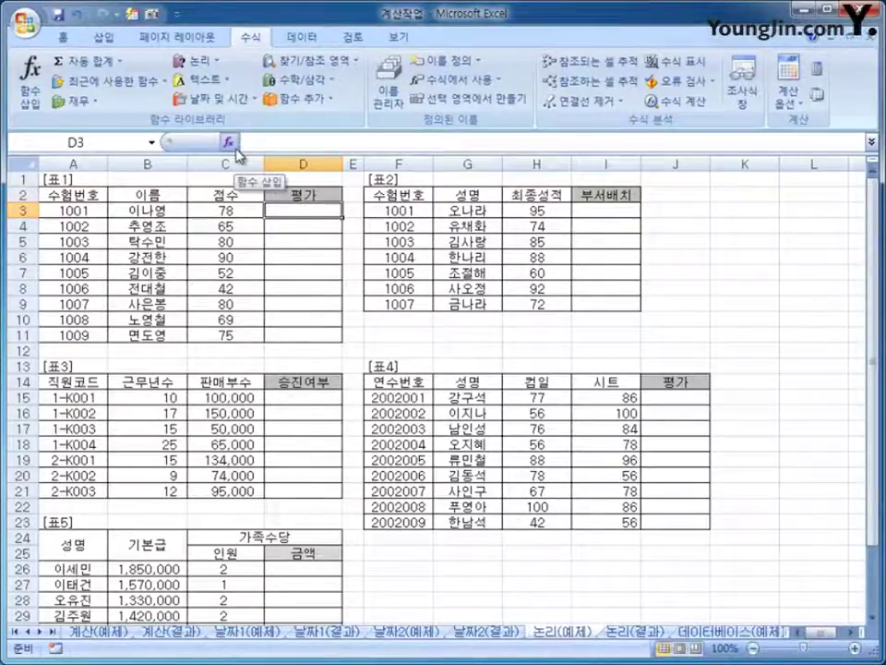
left_click(201, 63)
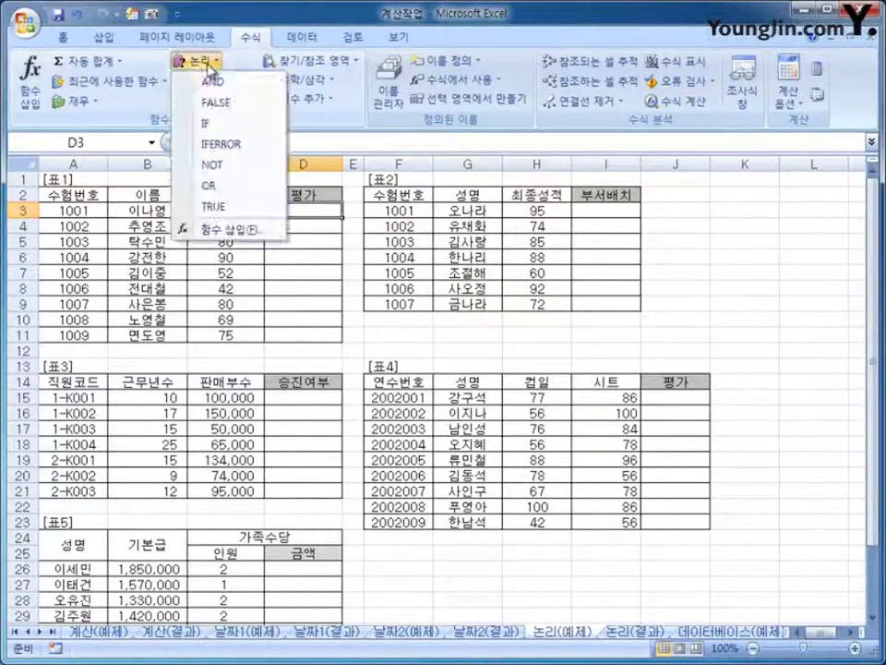
left_click(247, 130)
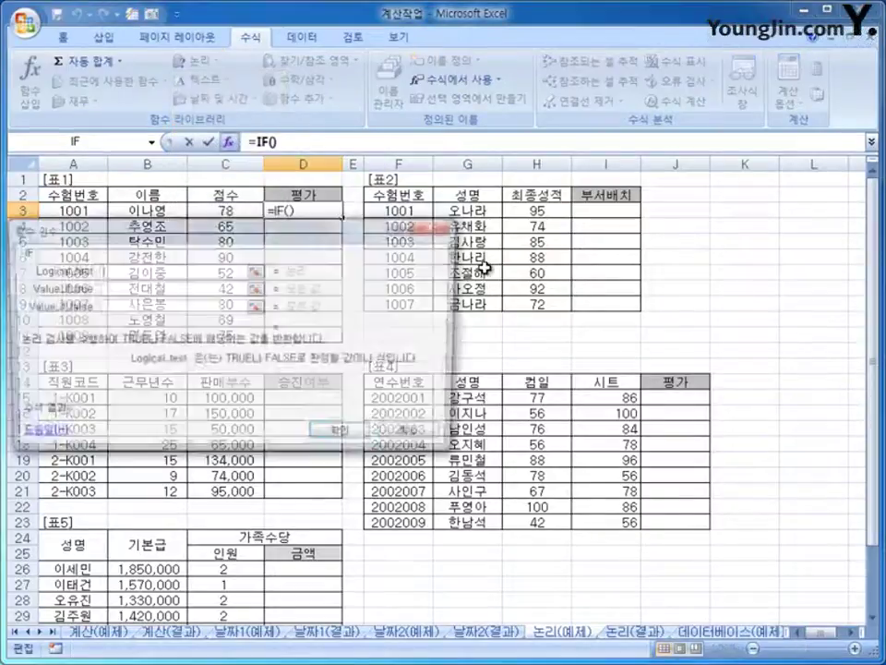
left_click_drag(331, 238, 678, 192)
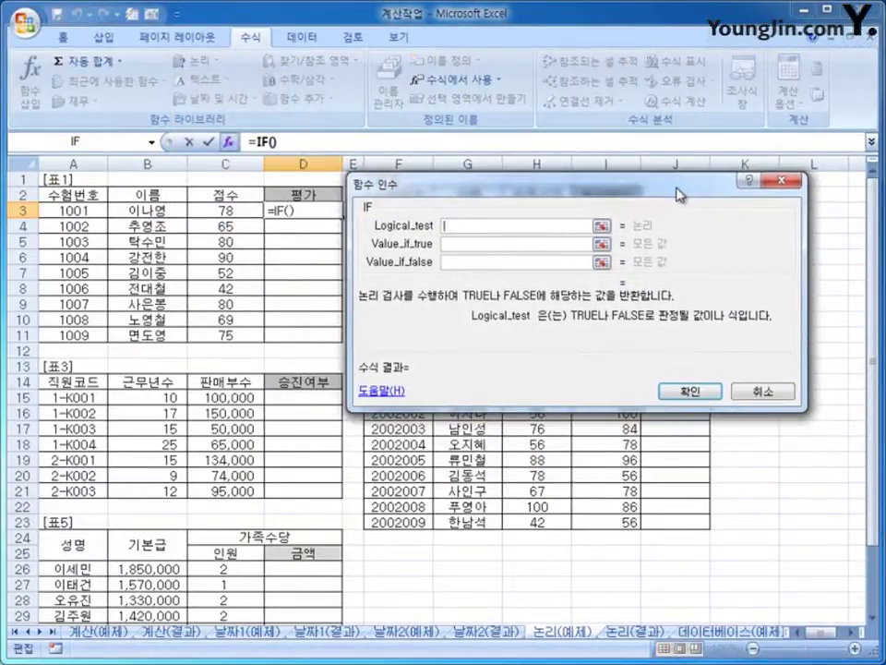
left_click(459, 264)
left_click(459, 228)
left_click(250, 208)
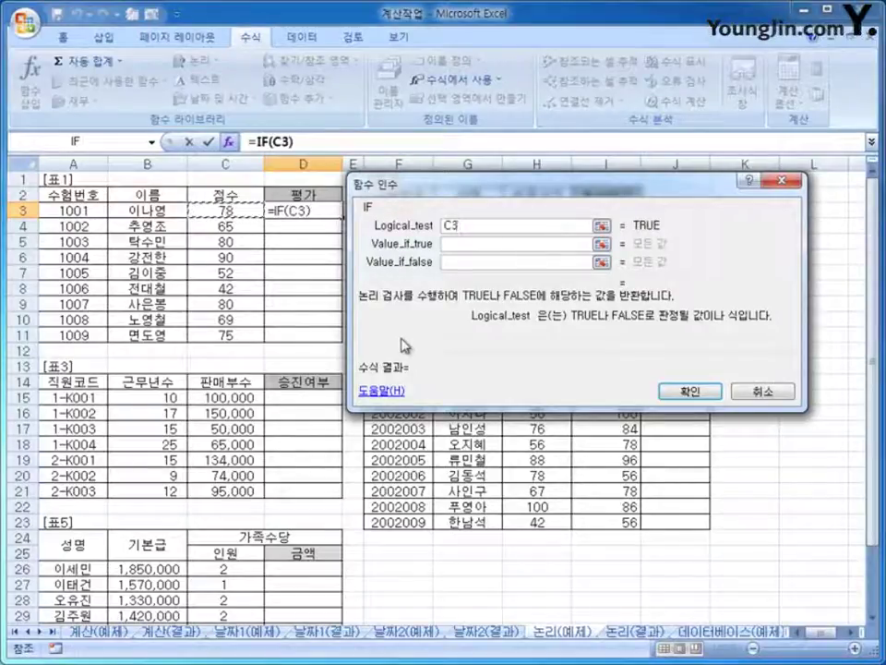
type(">=70")
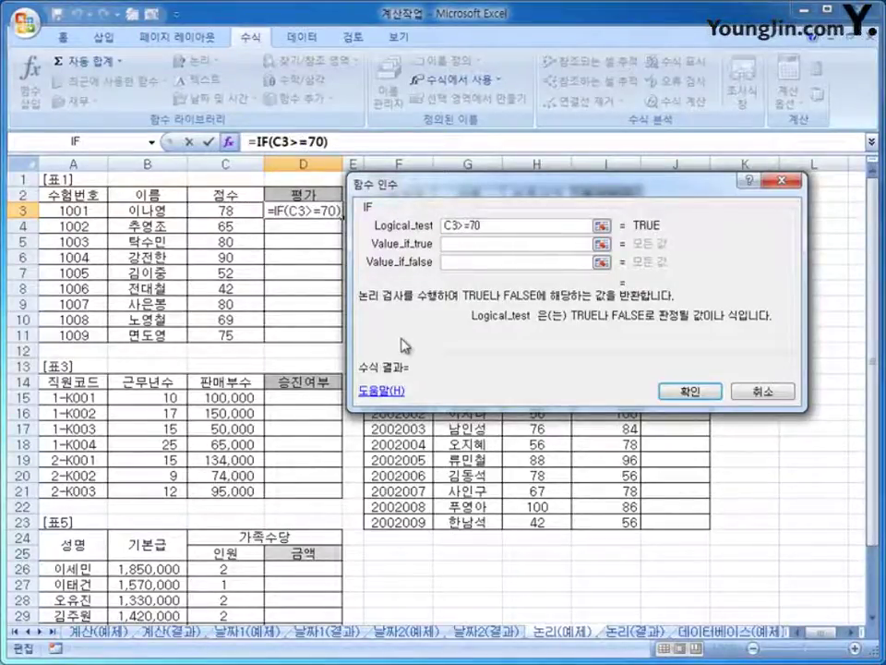
- Make D3's IF function return "합격" when true and "불합격" when false, and accept the formula
left_click(462, 245)
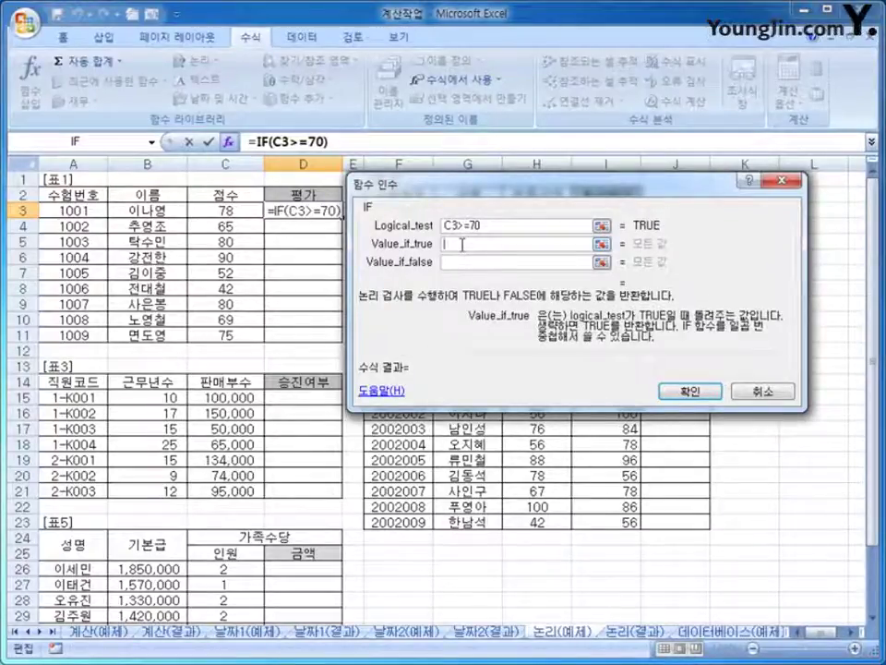
type("합격")
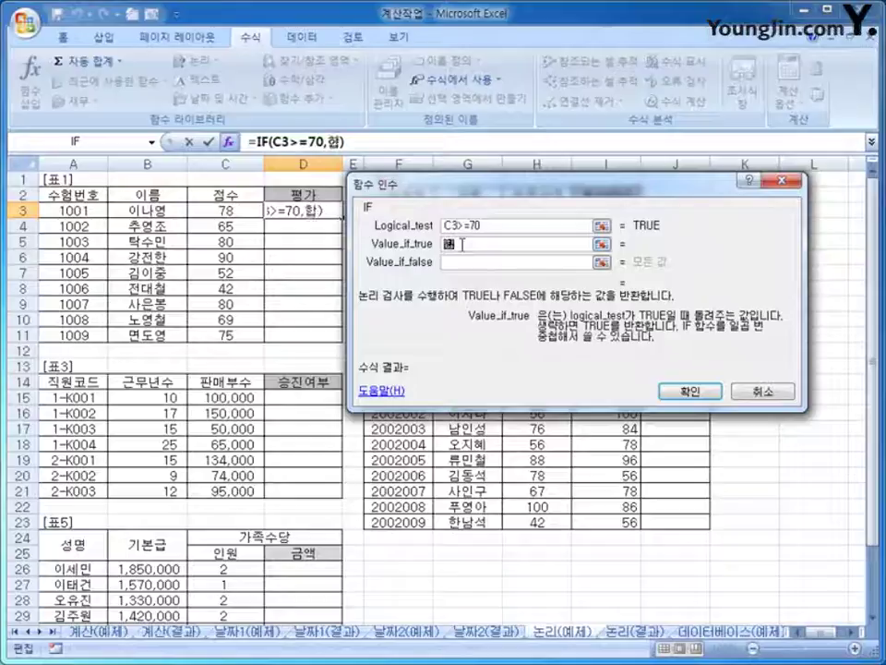
left_click(467, 263)
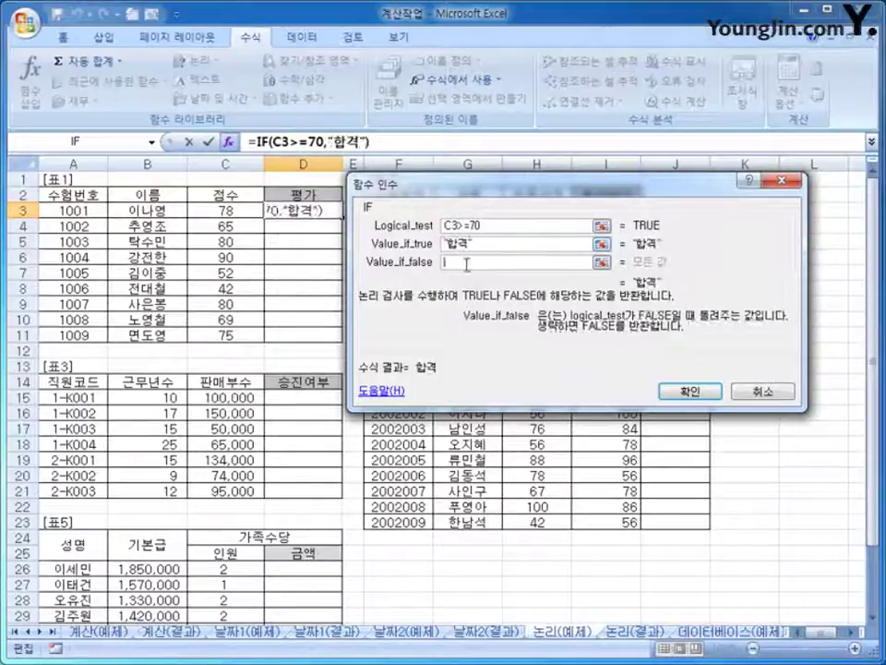
type("불합격")
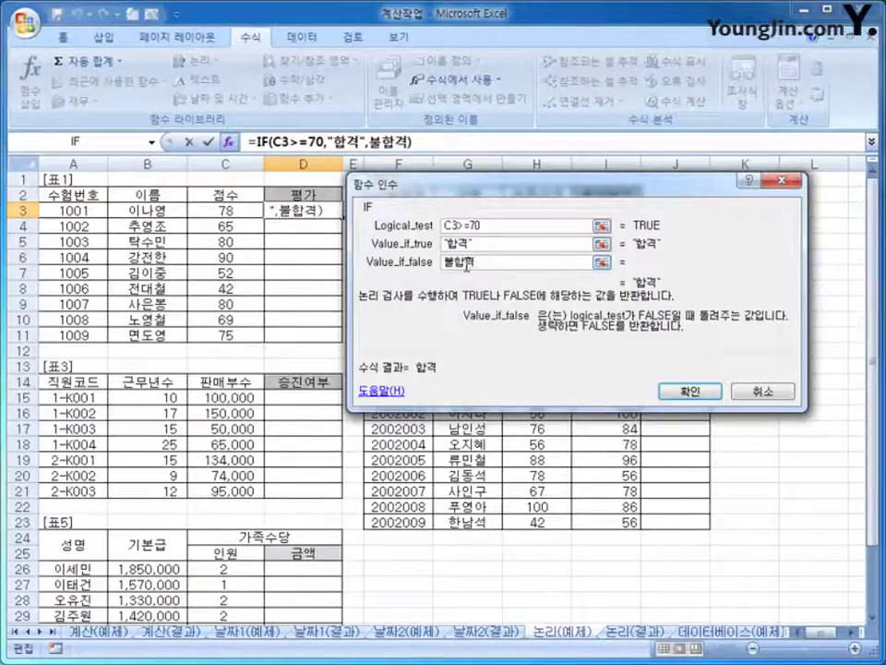
left_click(499, 245)
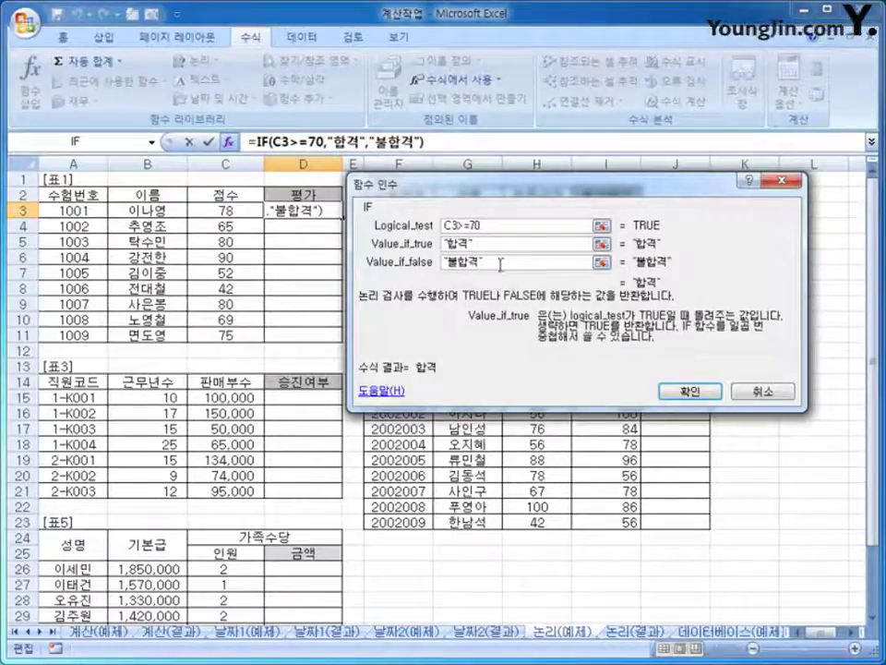
left_click(500, 264)
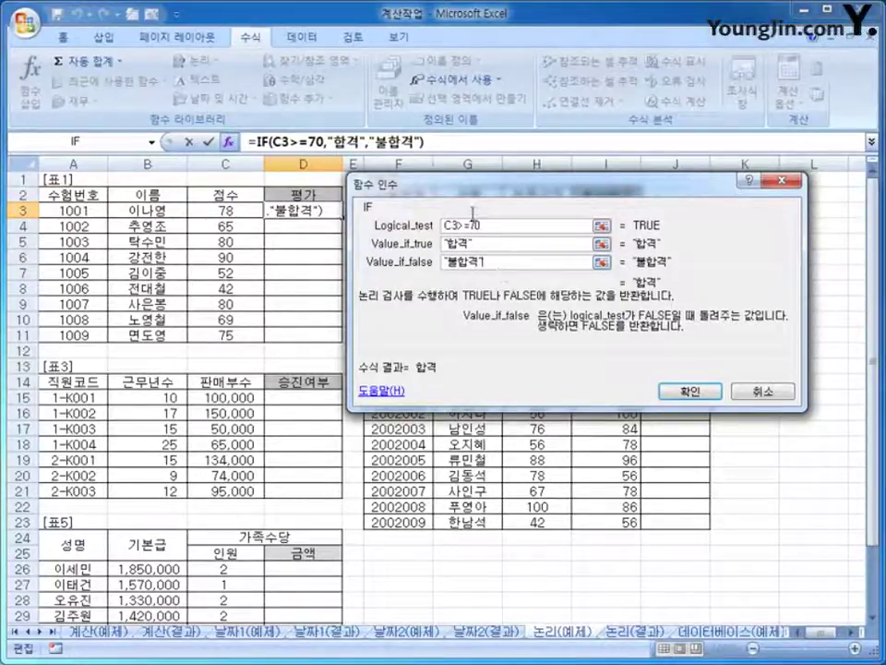
left_click(688, 392)
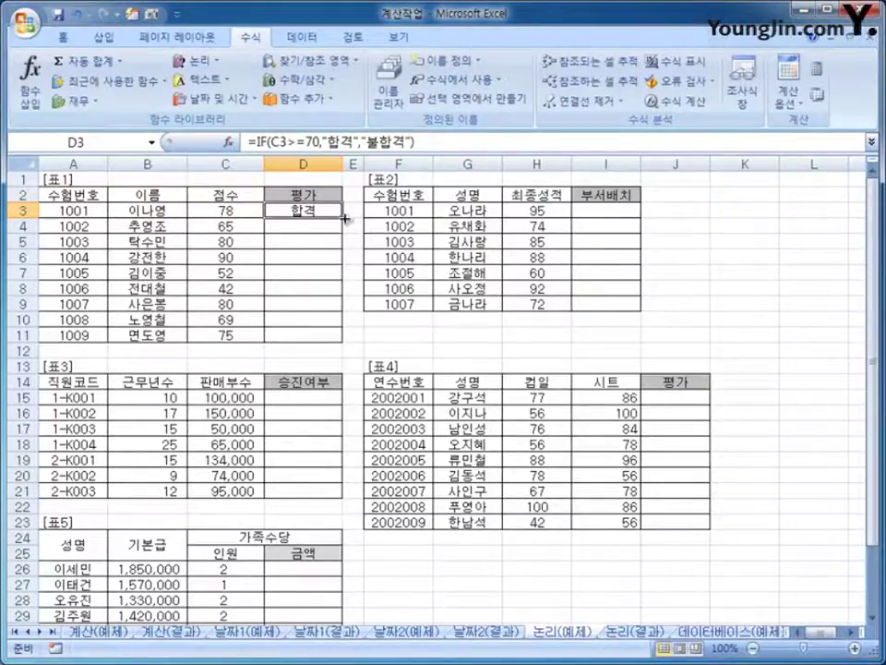
- Fill the D3 formula down through D11 and check the copied formula in D4
left_click_drag(343, 218, 347, 344)
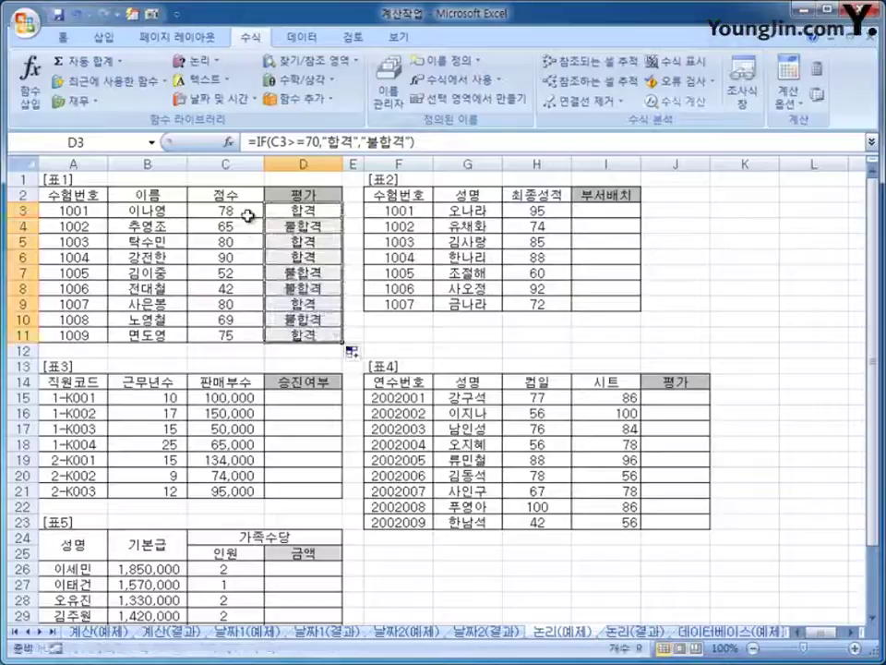
left_click(325, 215)
left_click(329, 227)
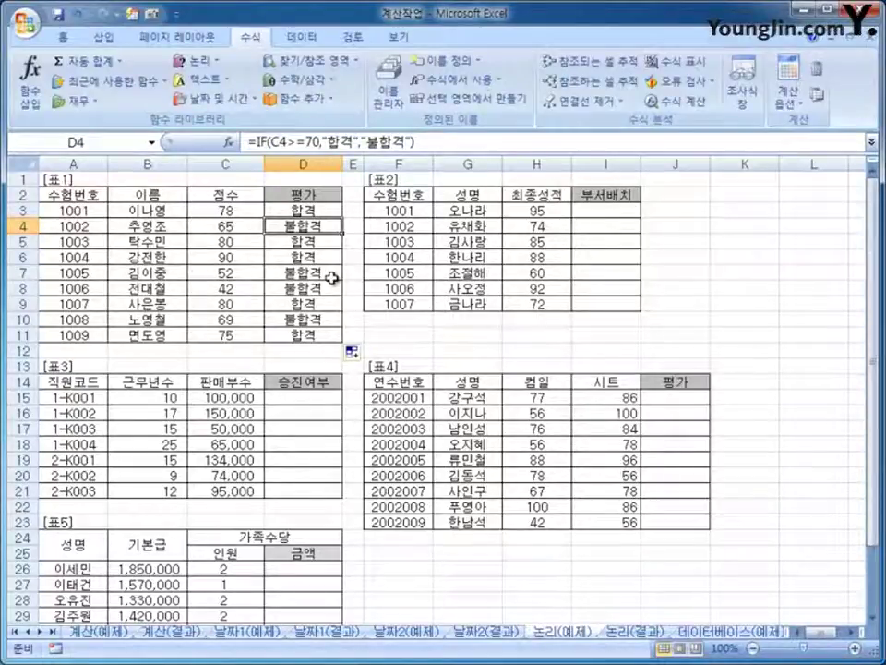
- Start an IF function in cell I3 with the logical test H3>=90 and "기획부" as the true value
left_click(607, 209)
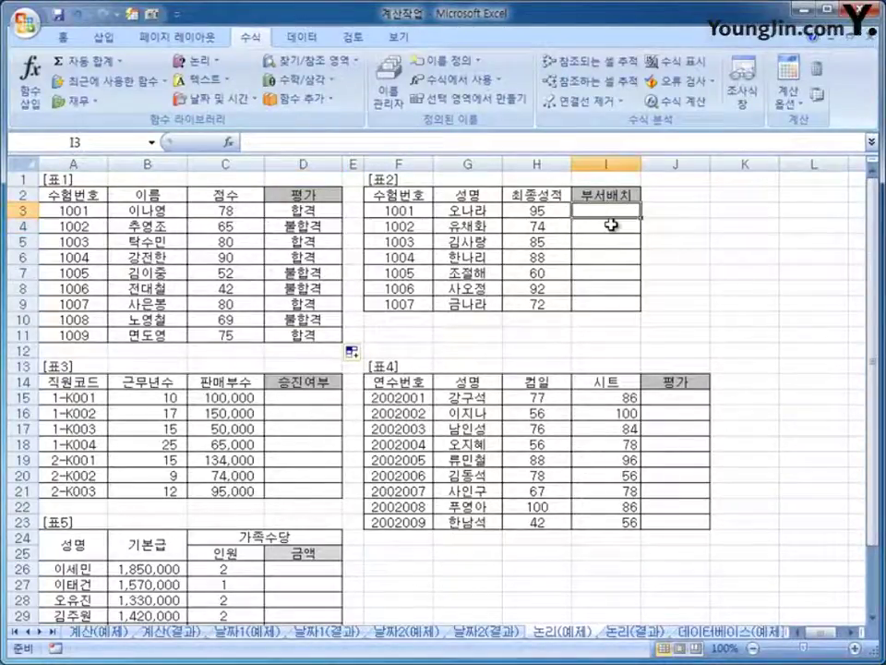
left_click(534, 210)
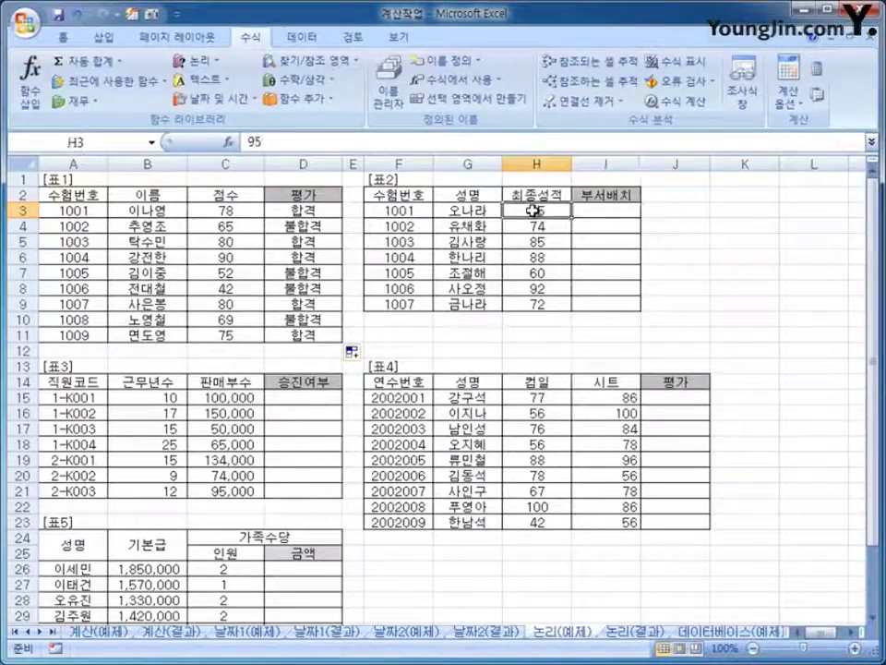
left_click(596, 210)
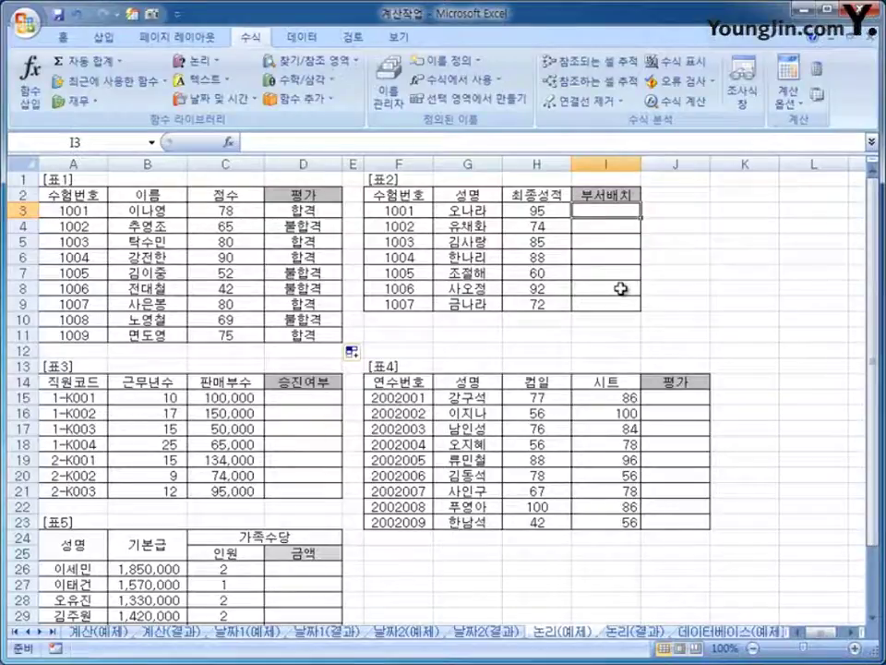
left_click(219, 67)
left_click(239, 124)
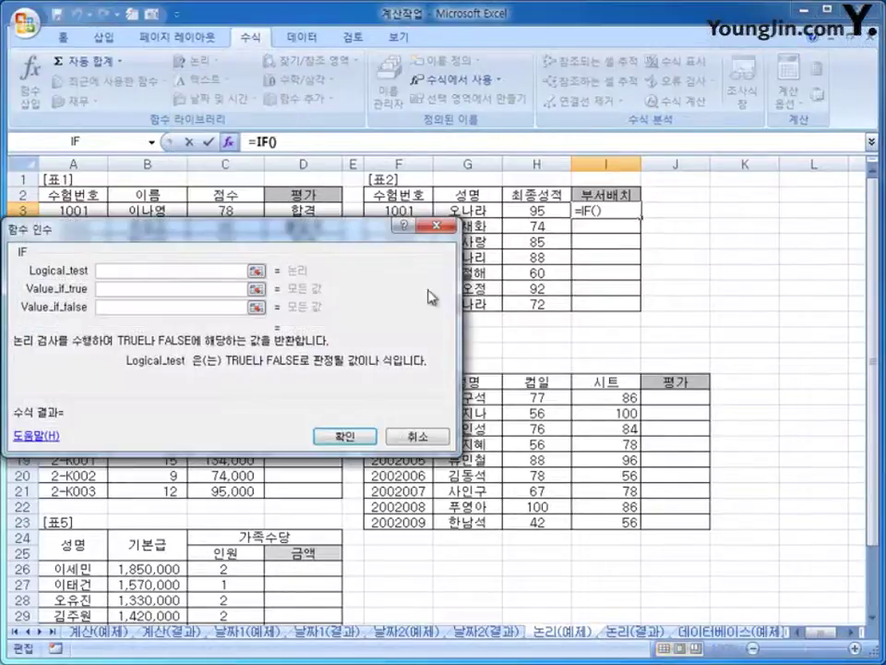
left_click_drag(369, 227, 630, 285)
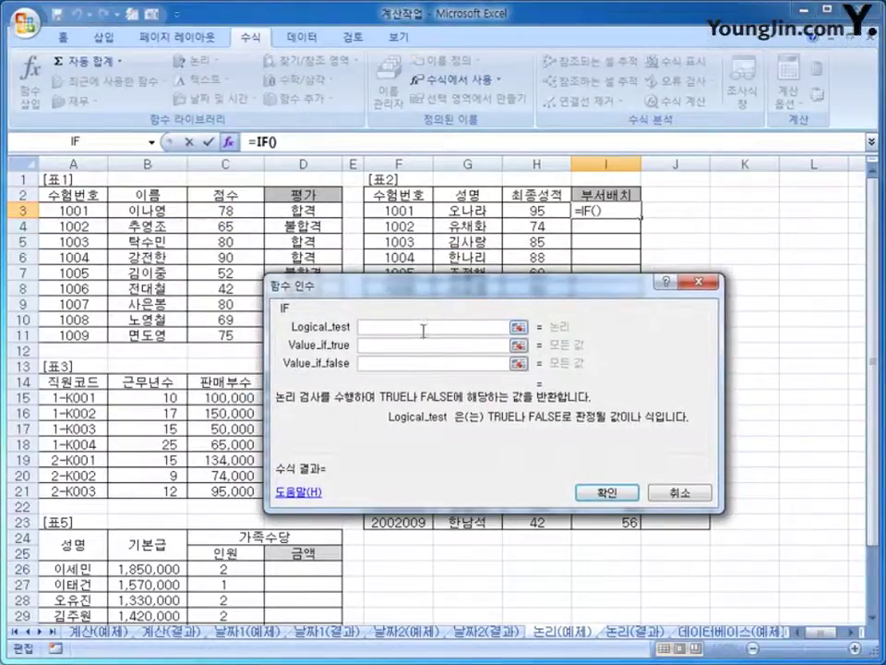
left_click(534, 211)
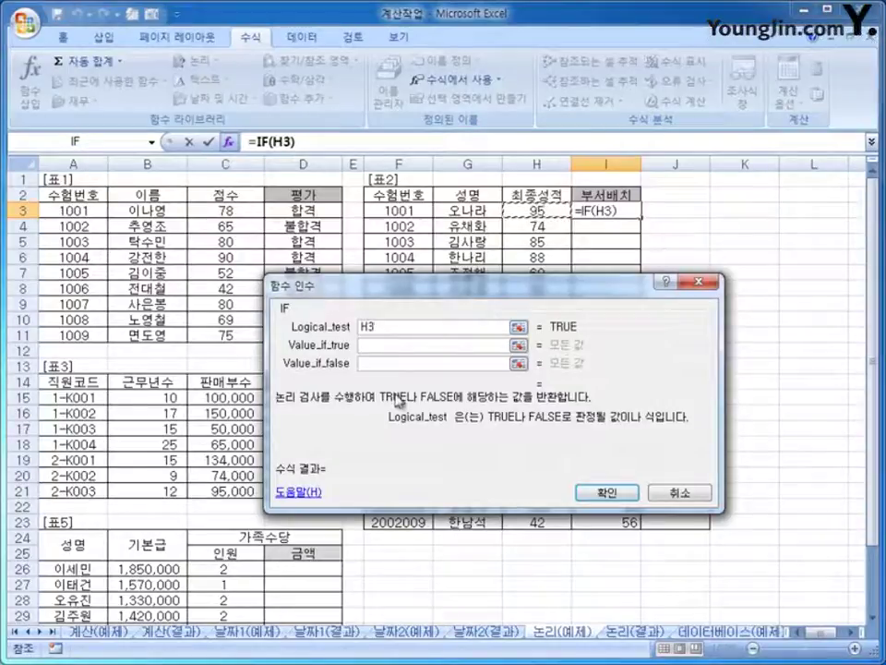
type(">=")
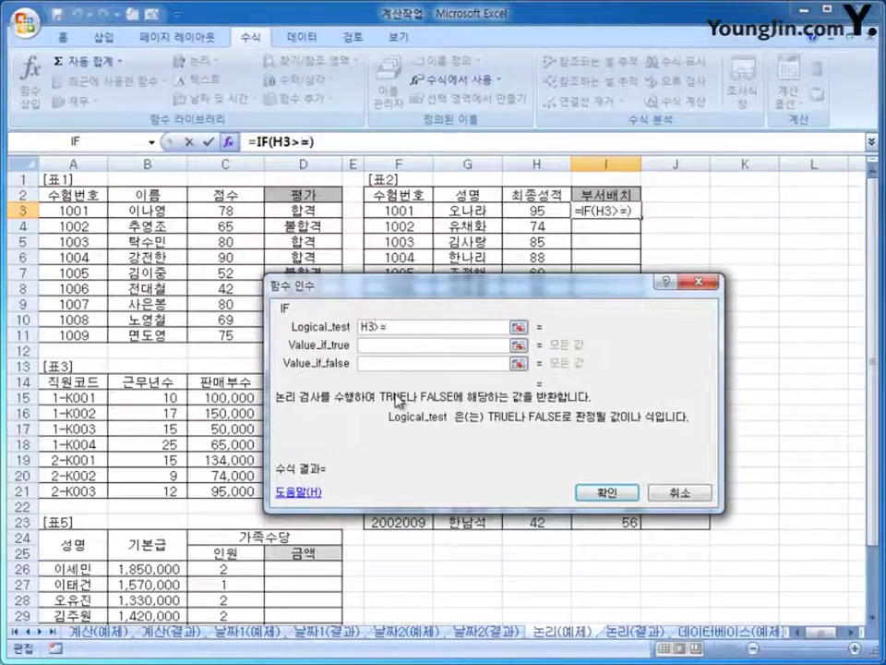
type("90")
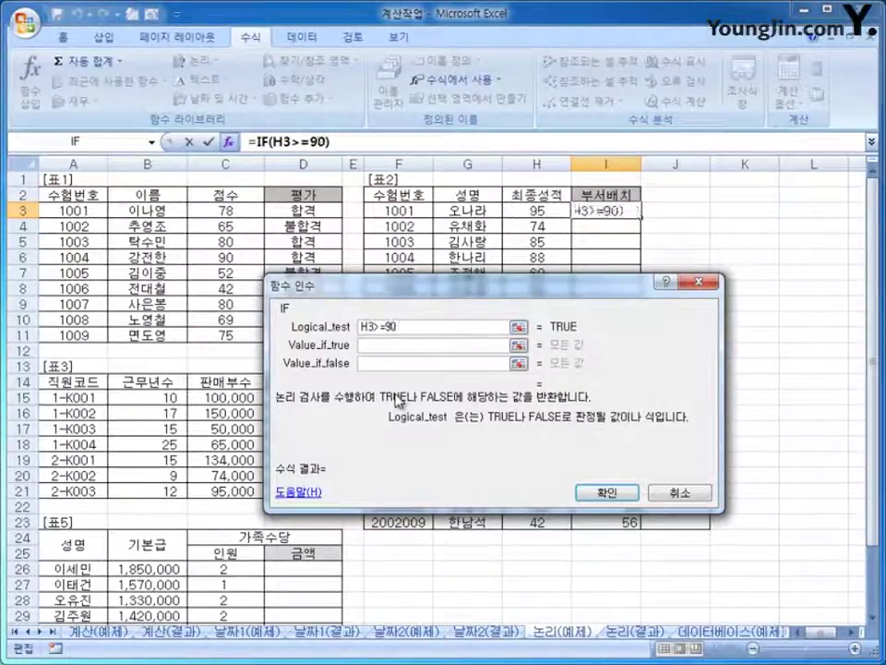
left_click(390, 347)
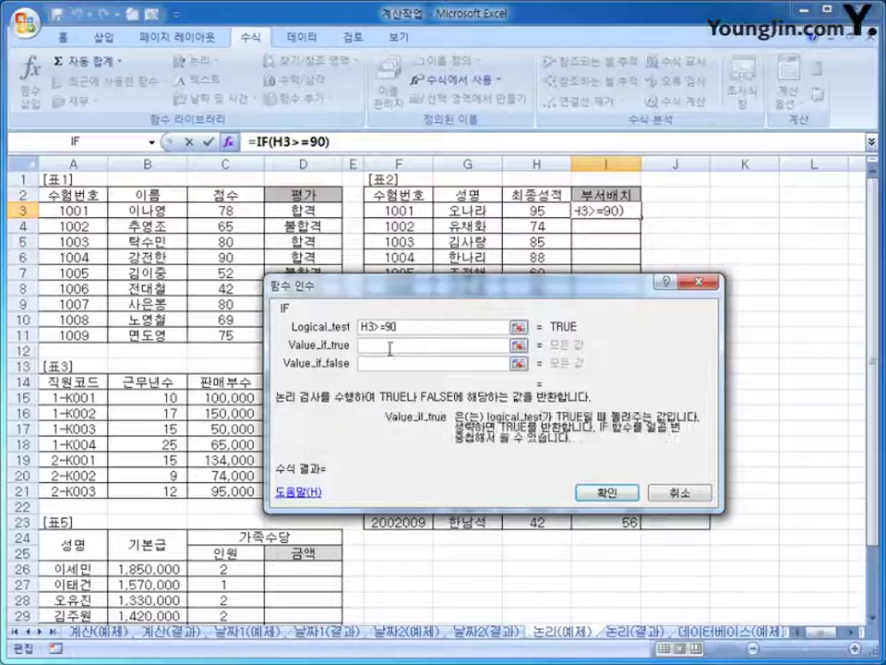
type("기획부")
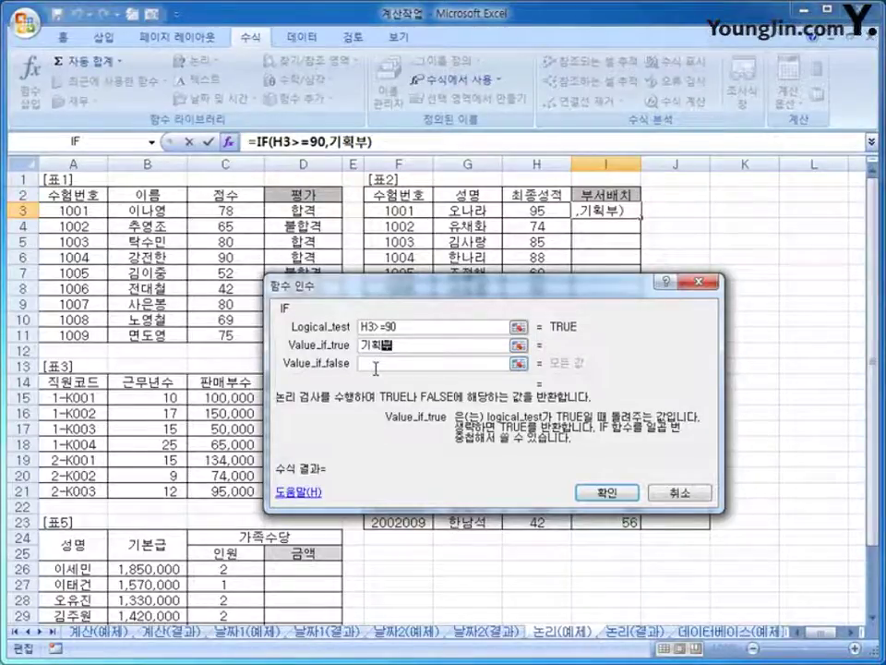
- Nest a second IF as the false value of I3's formula, with the logical test H3>=80
left_click(376, 365)
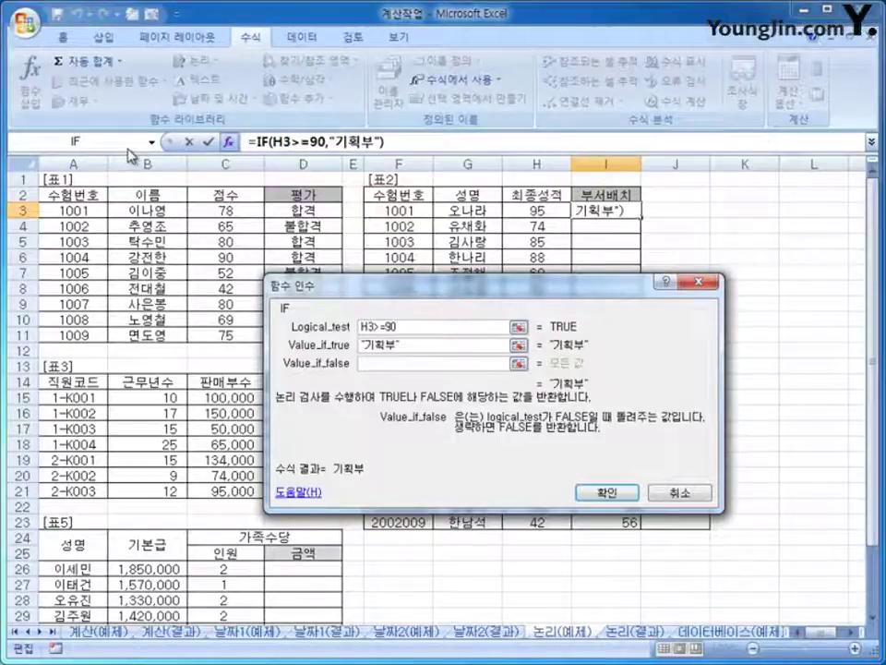
left_click(79, 145)
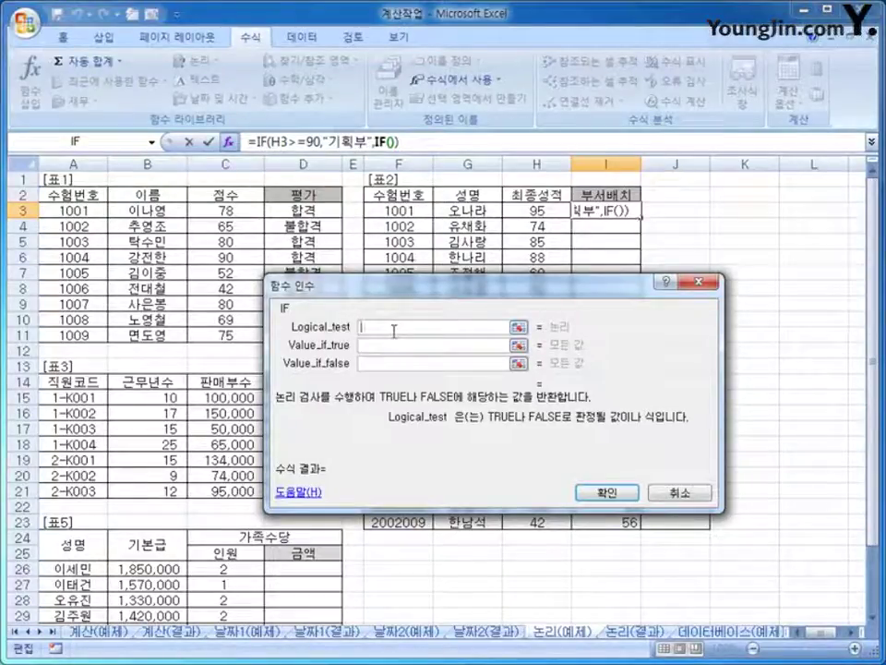
left_click(535, 210)
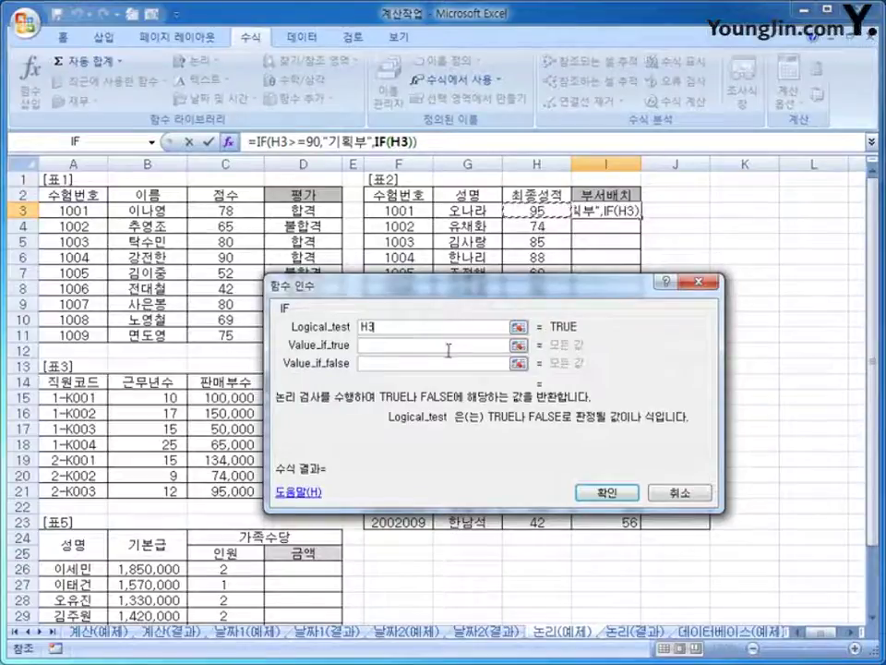
type(">=80")
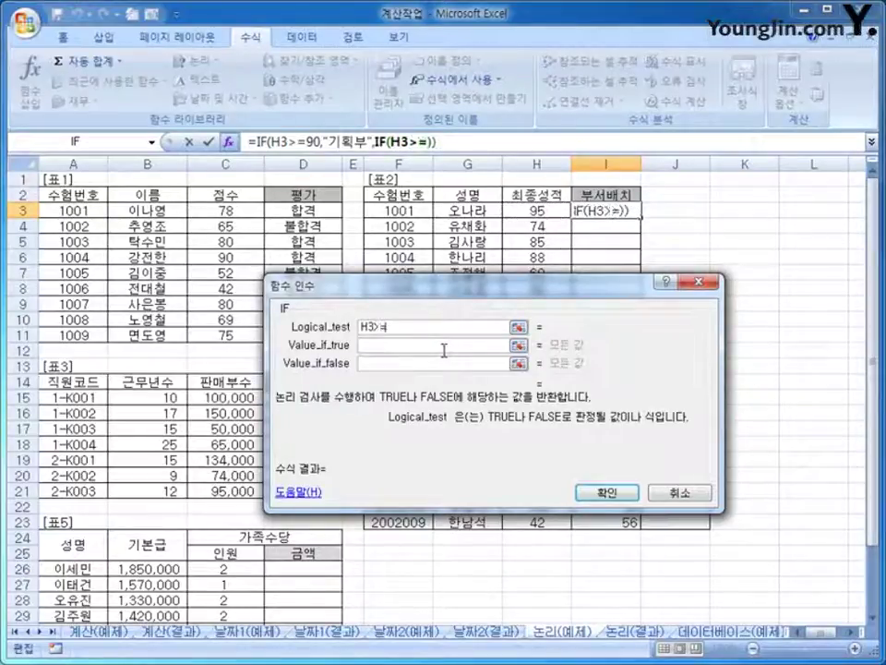
- Set the nested IF in I3 to return "총무부" when true and "영업부" when false
left_click(444, 351)
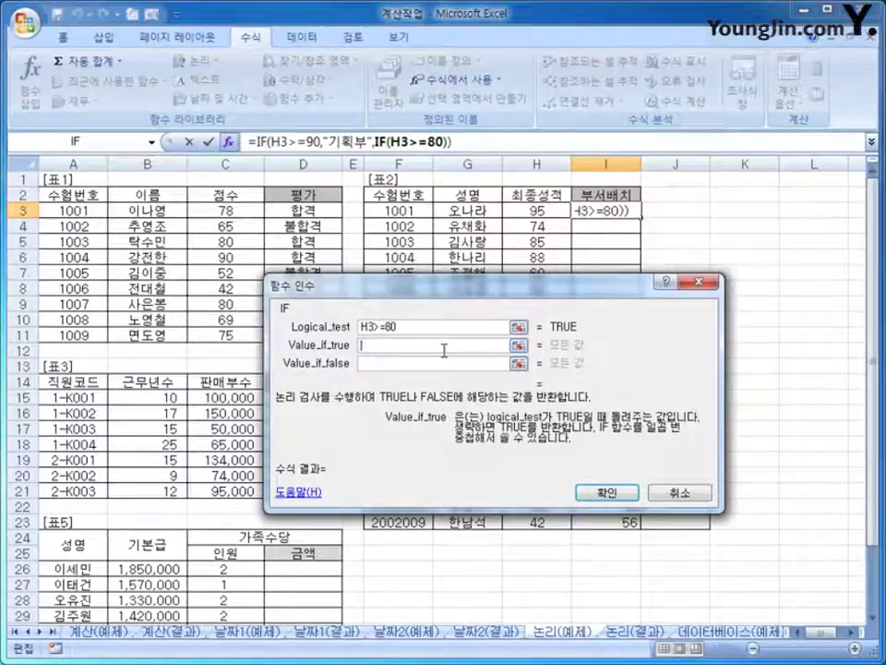
type("총무부")
key("Tab")
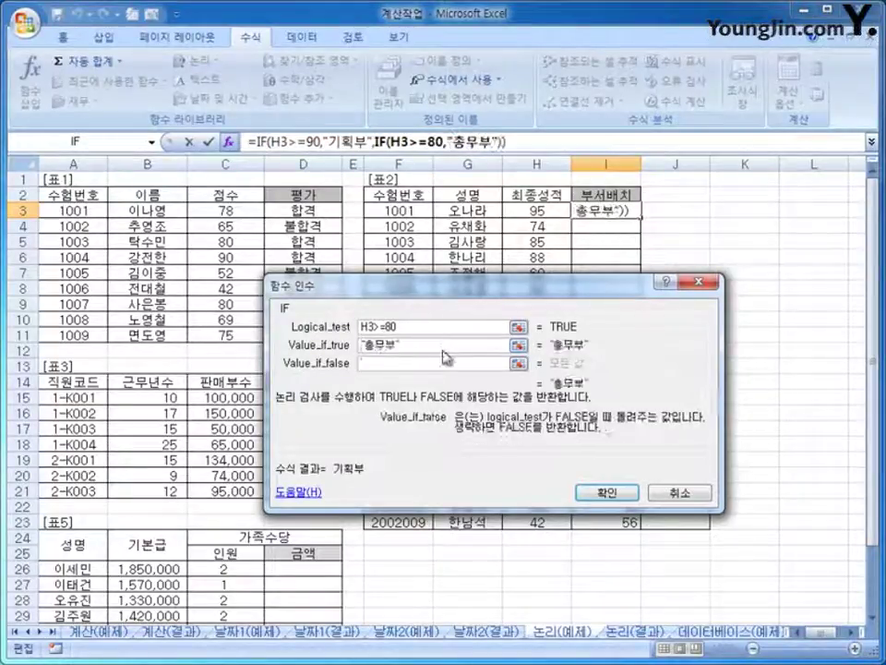
type("영업부")
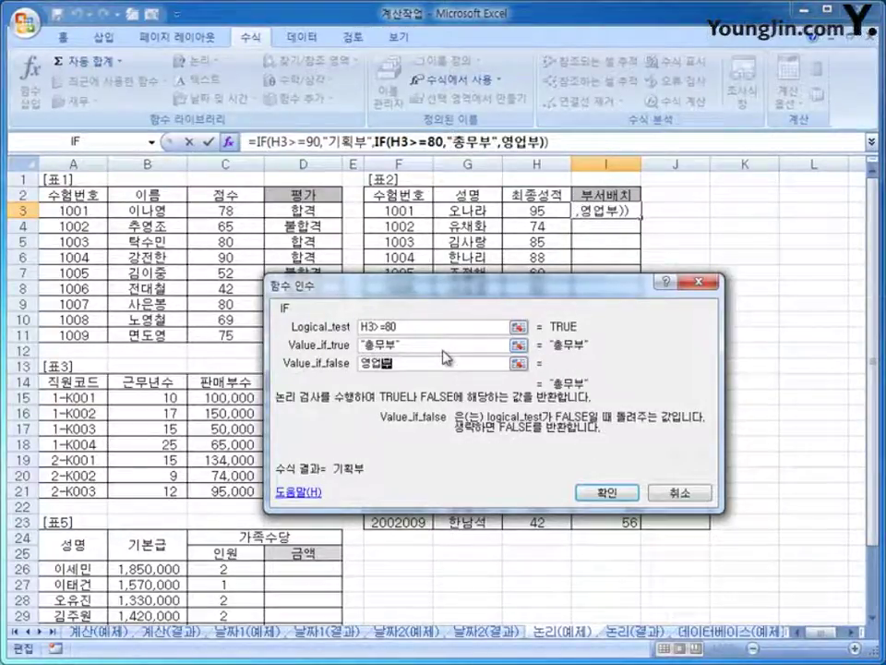
left_click(422, 346)
key("Tab")
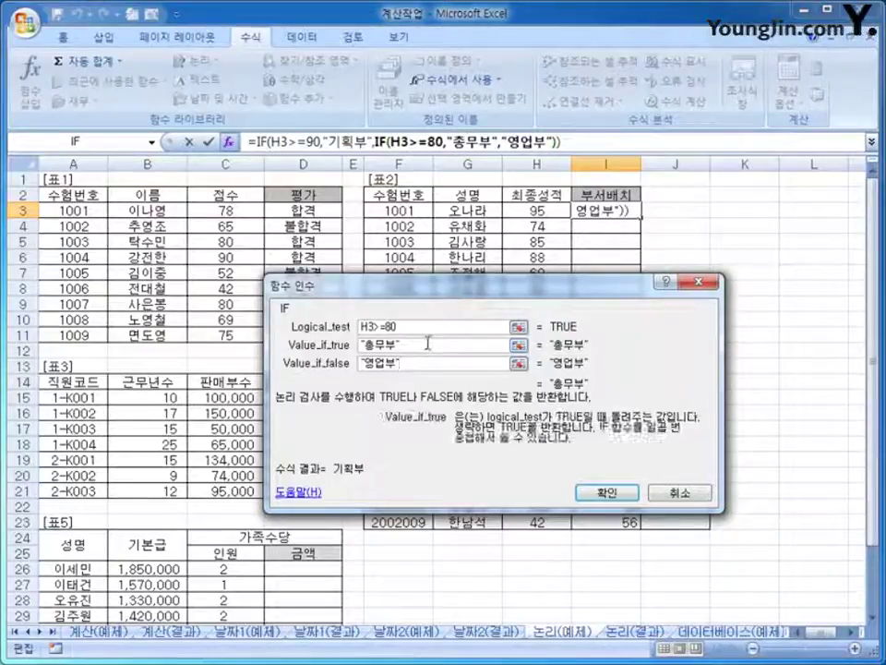
left_click(405, 344)
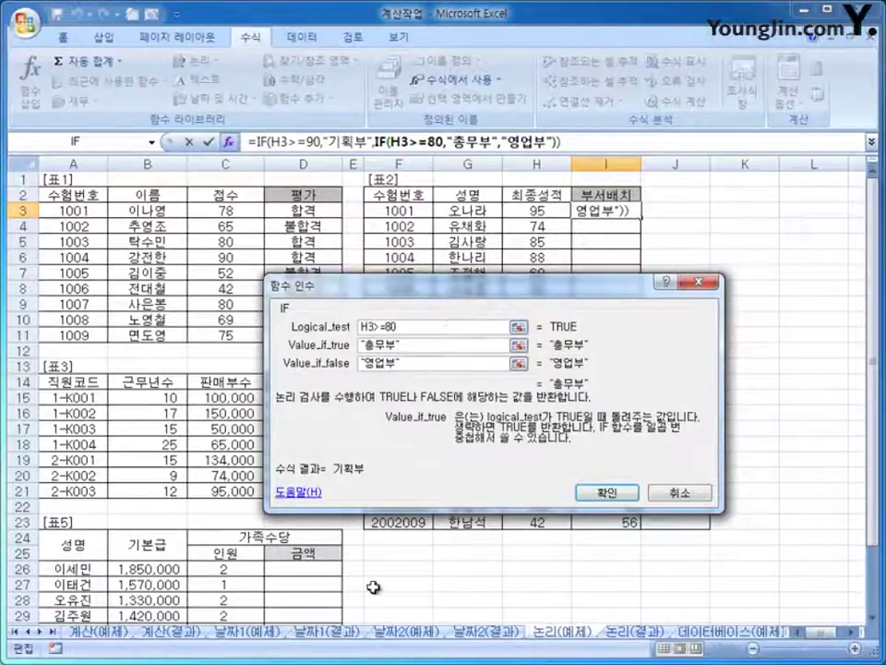
left_click_drag(464, 292, 449, 248)
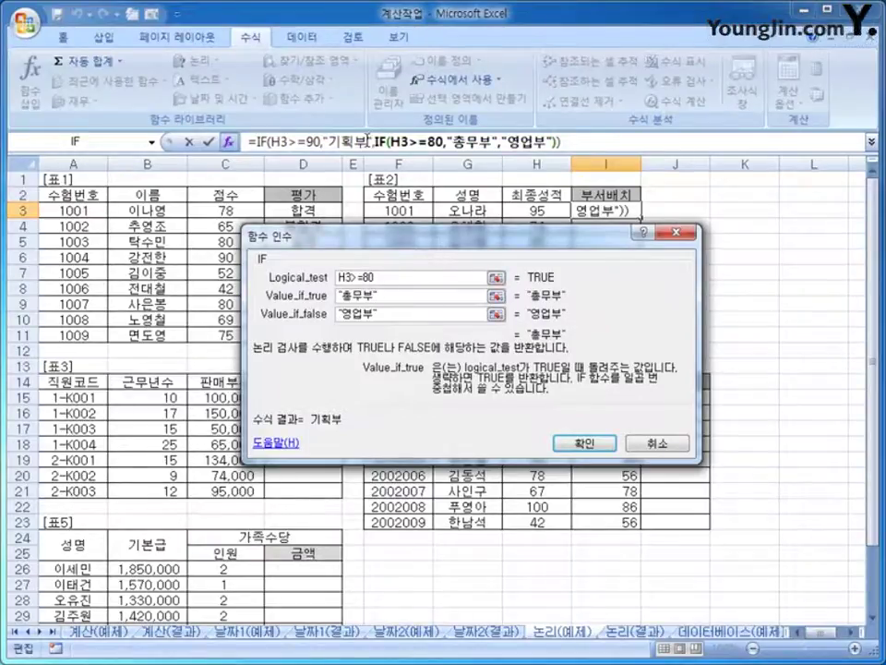
- Finish I3's nested IF formula and fill it down through I9
left_click(587, 448)
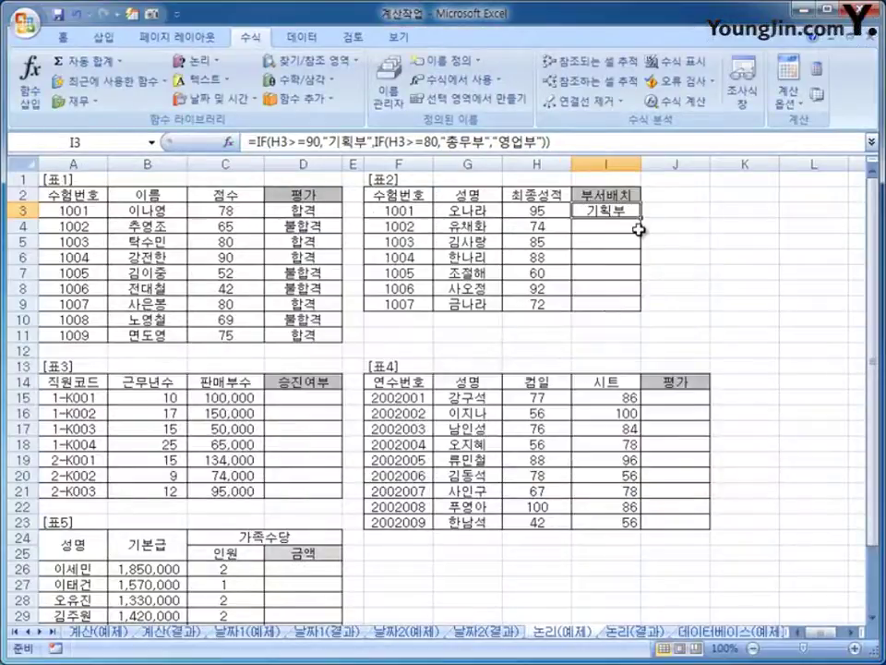
left_click_drag(640, 218, 642, 310)
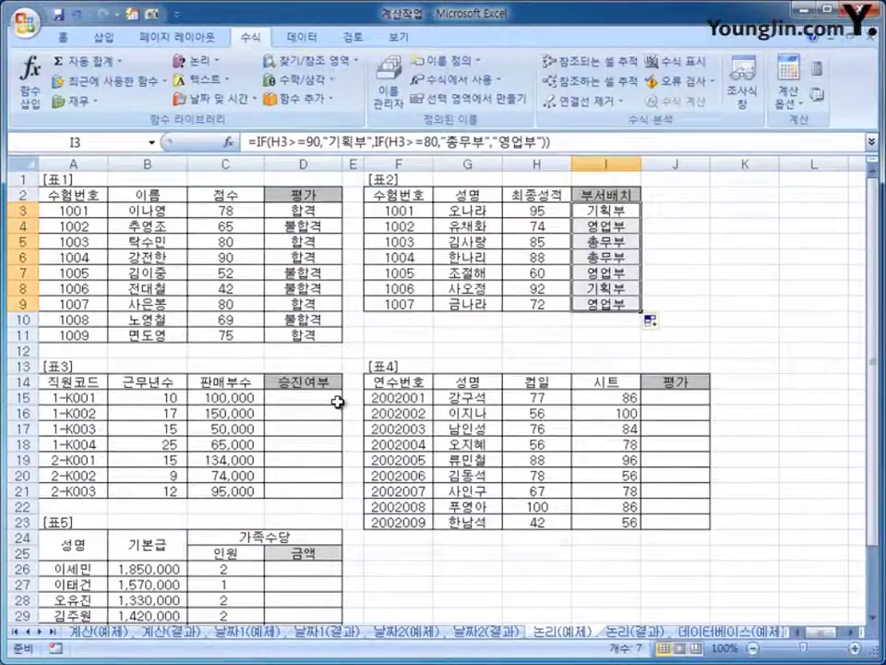
- Start an AND function in cell D15 with B15>=13 as the first condition
scroll(338, 402, "down", 2)
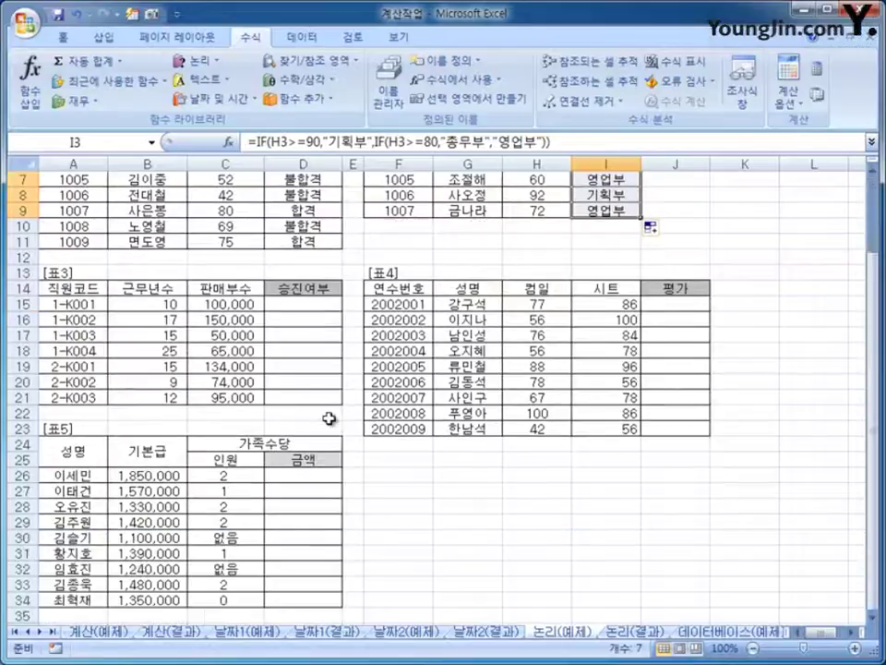
scroll(329, 417, "down", 1)
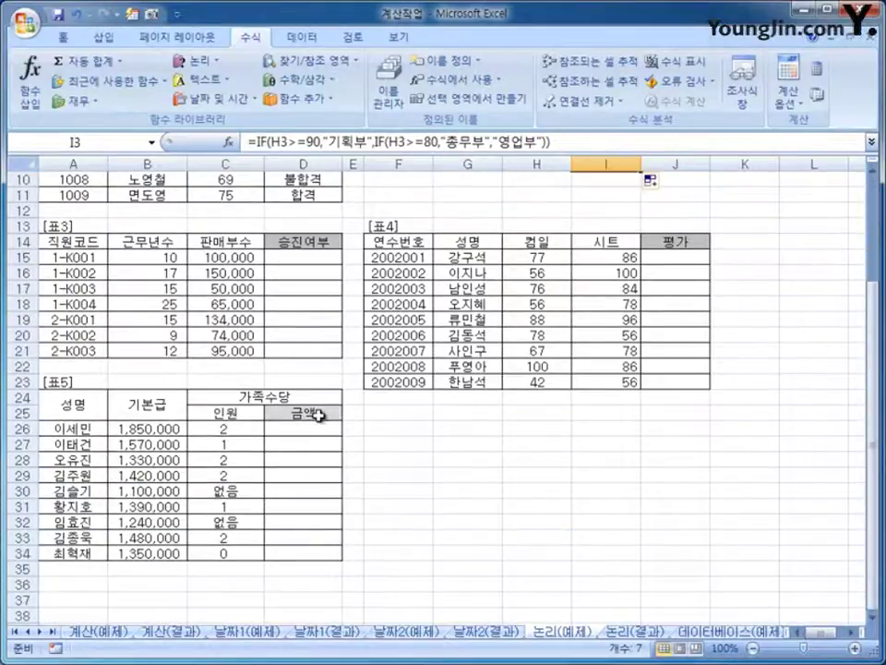
left_click(292, 259)
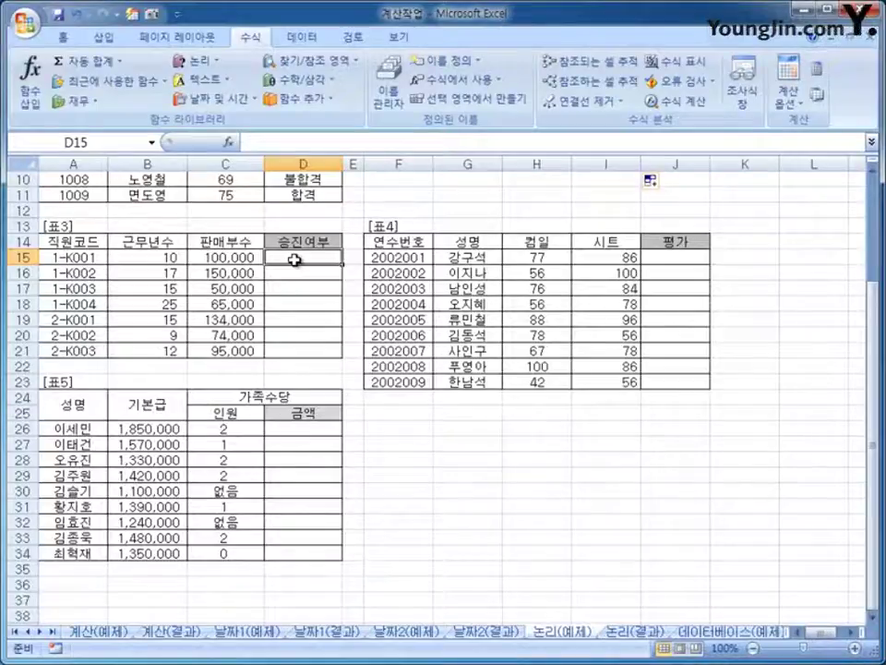
left_click(205, 62)
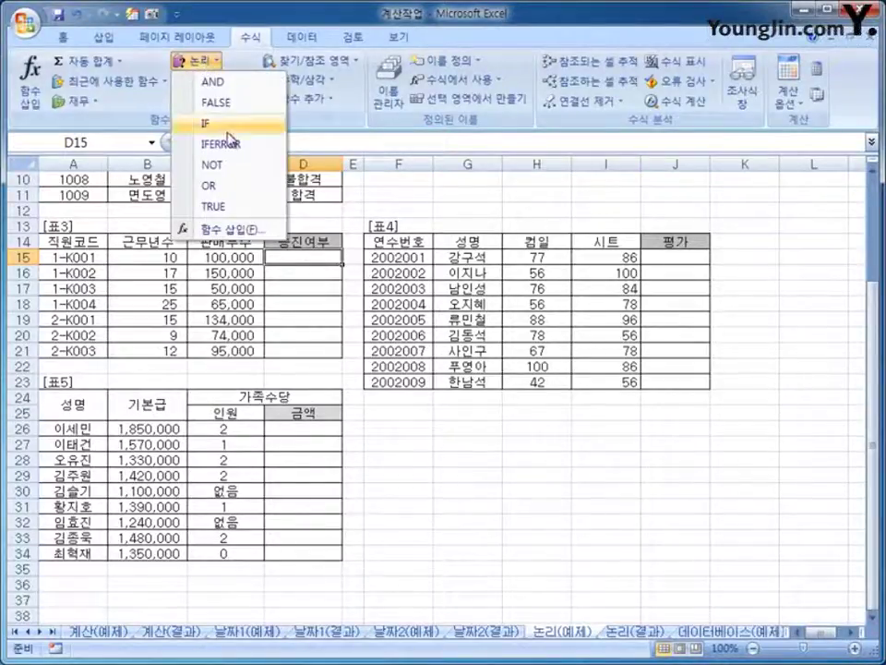
left_click(249, 83)
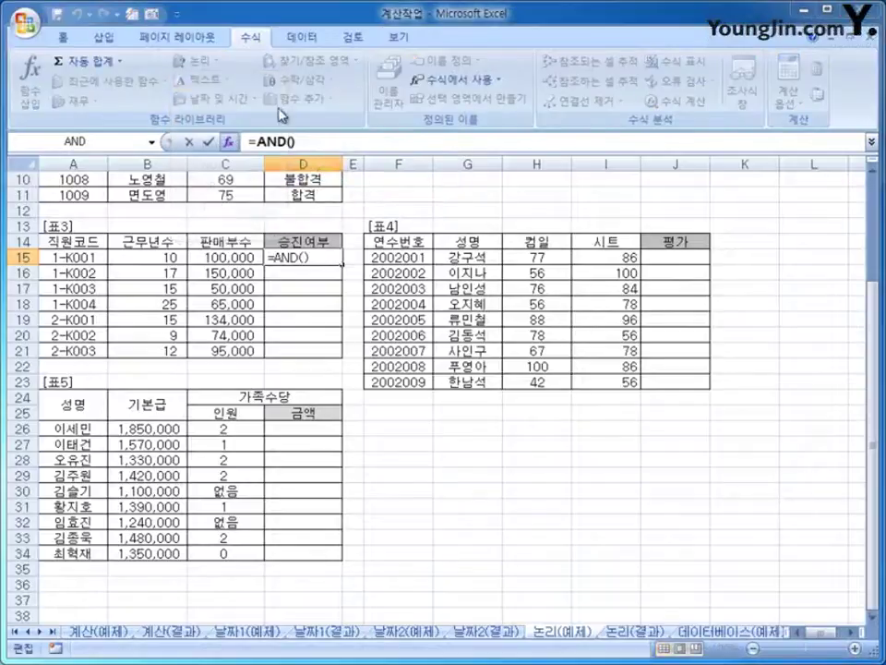
left_click_drag(370, 204, 644, 190)
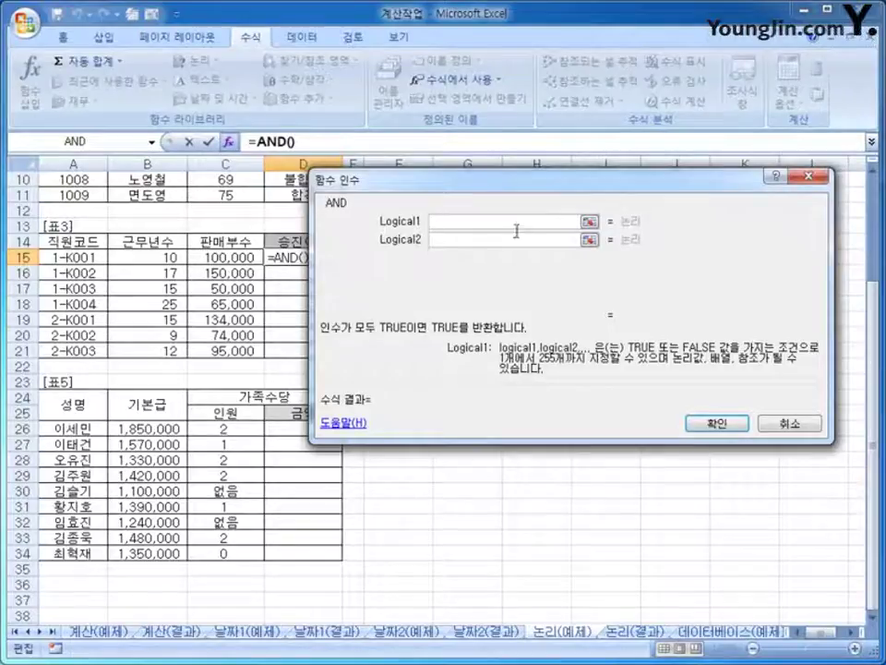
left_click(140, 262)
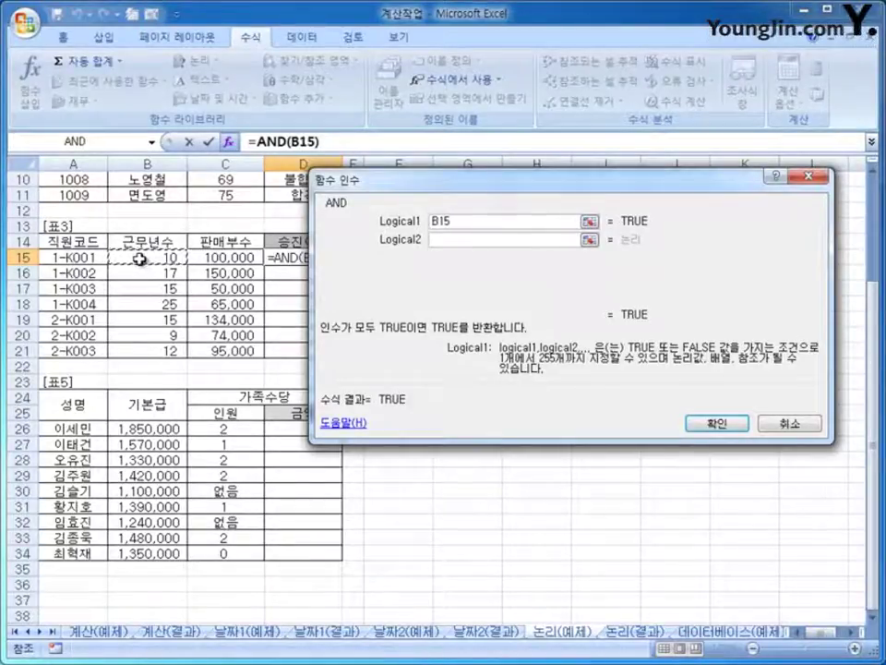
type(">=")
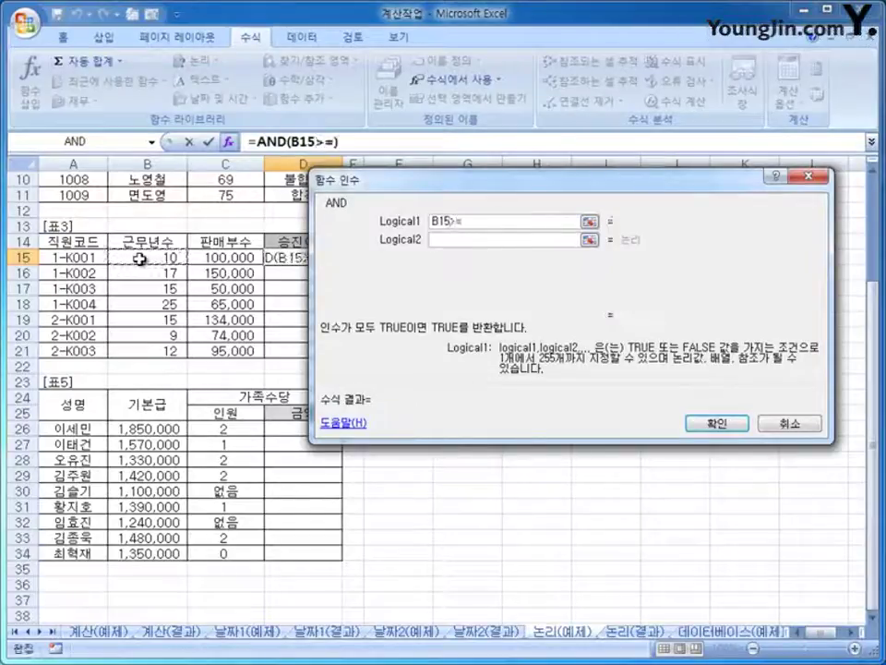
type("13")
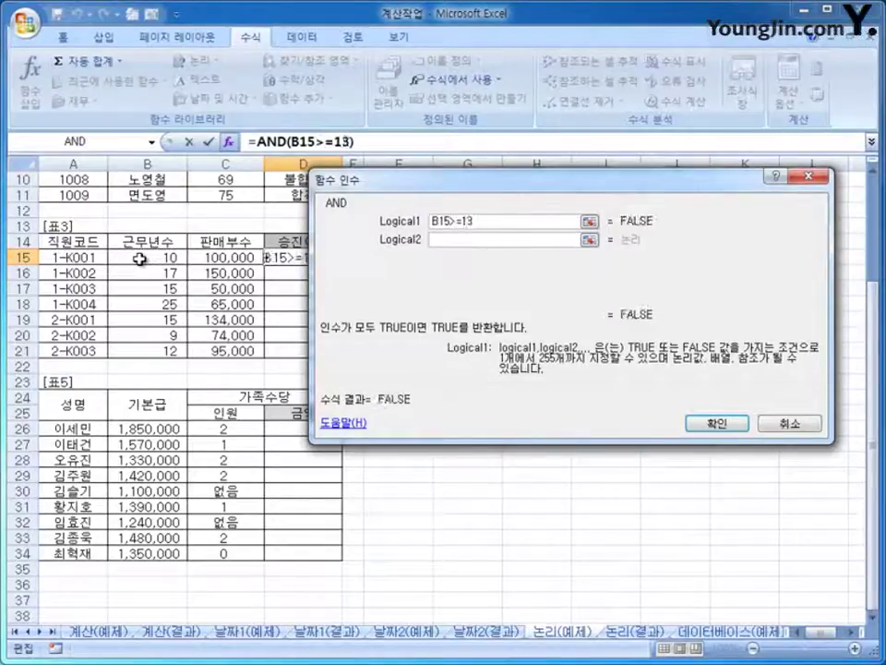
- Add C15>=100000 as the second condition of D15's AND function and complete the formula
left_click(466, 240)
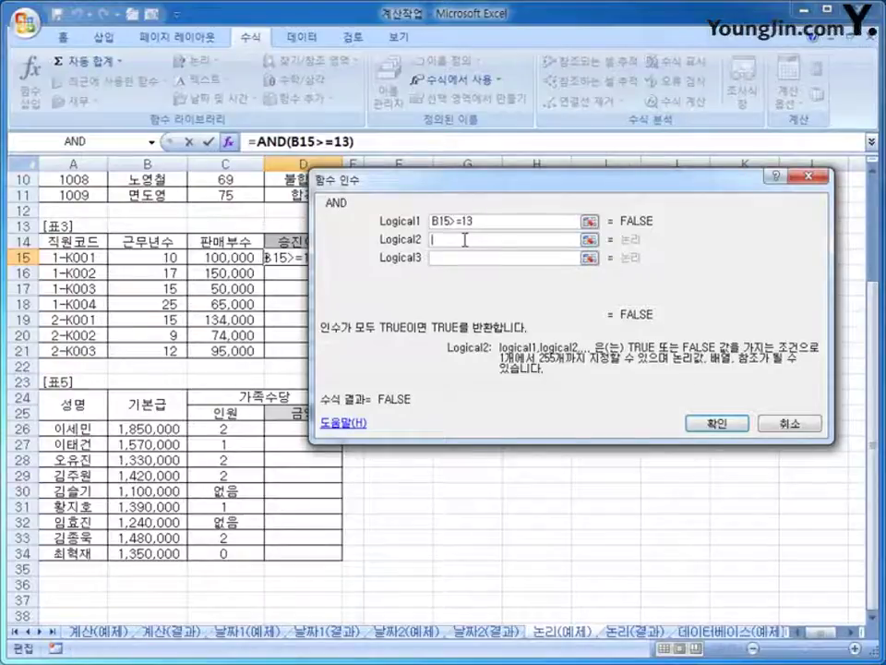
left_click(227, 258)
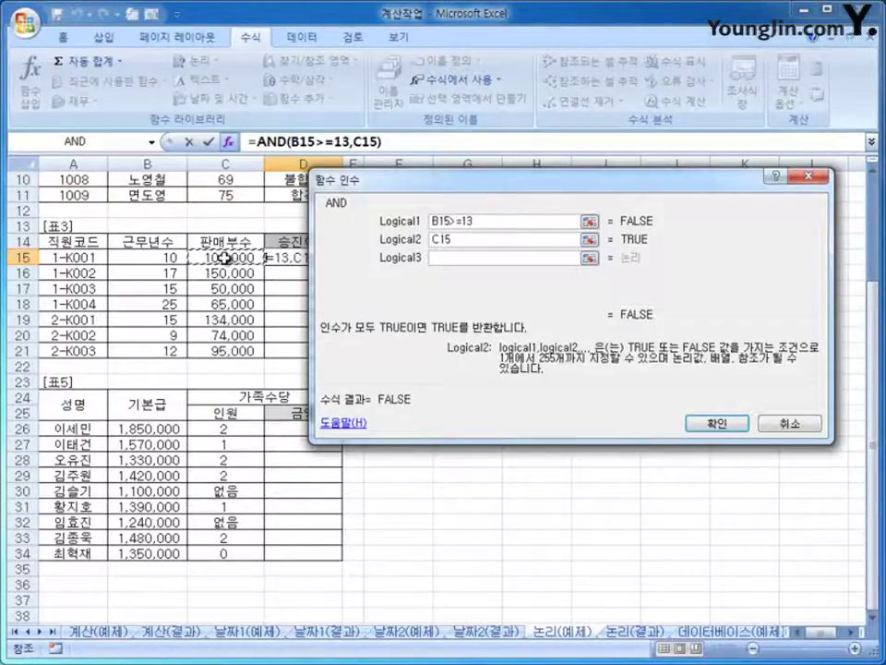
type(">")
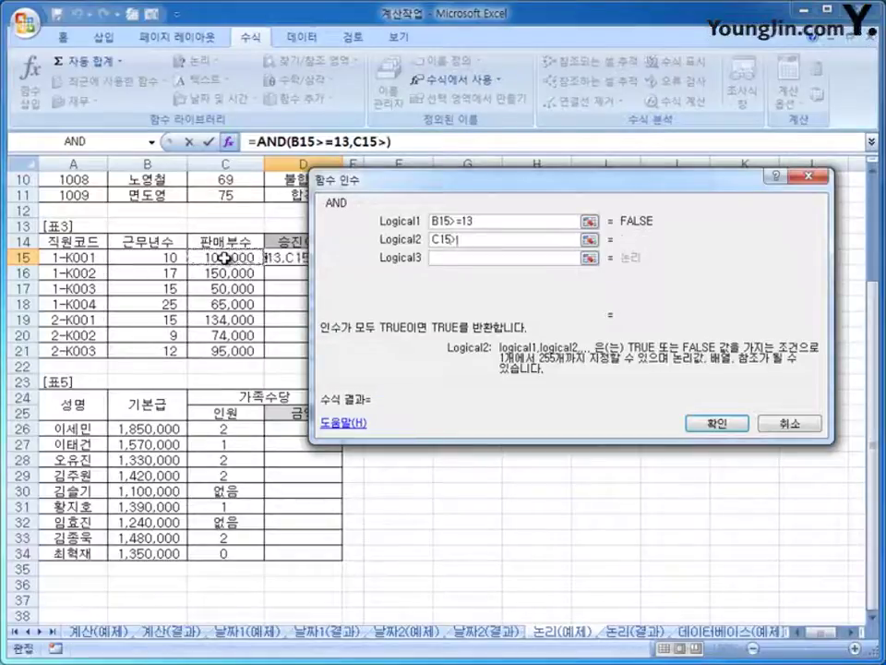
type("=100")
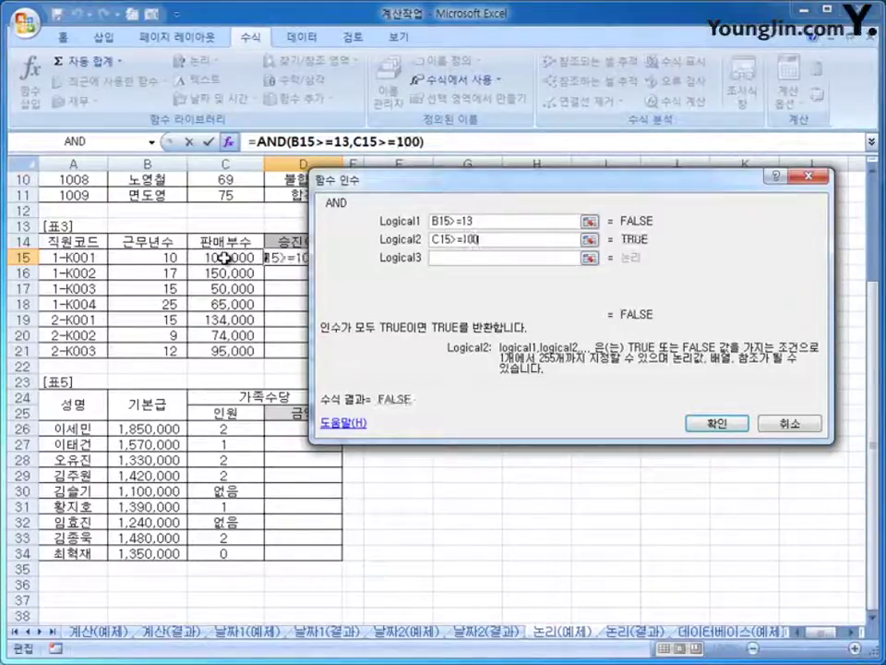
type("000")
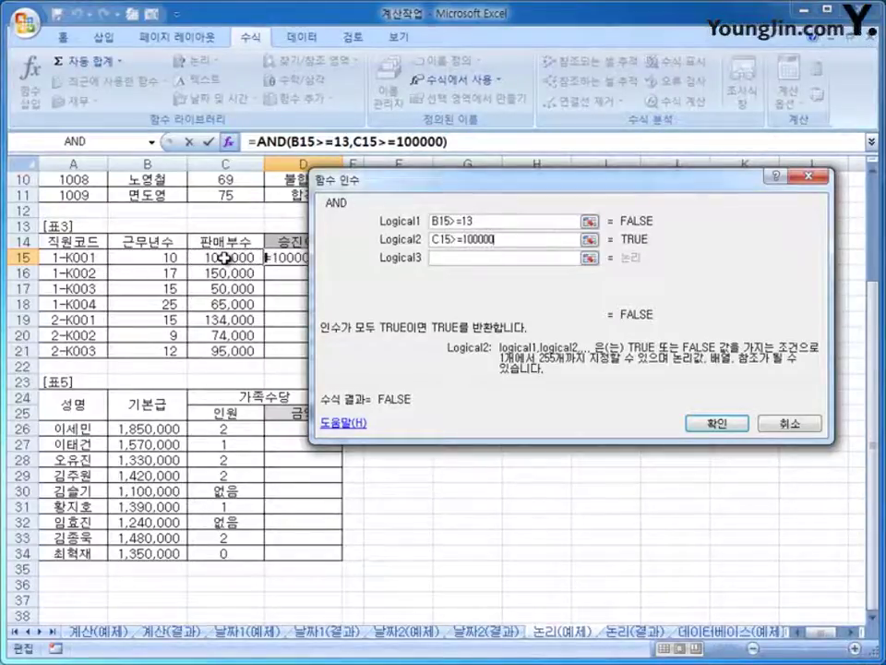
left_click(497, 220)
left_click(501, 241)
left_click(695, 422)
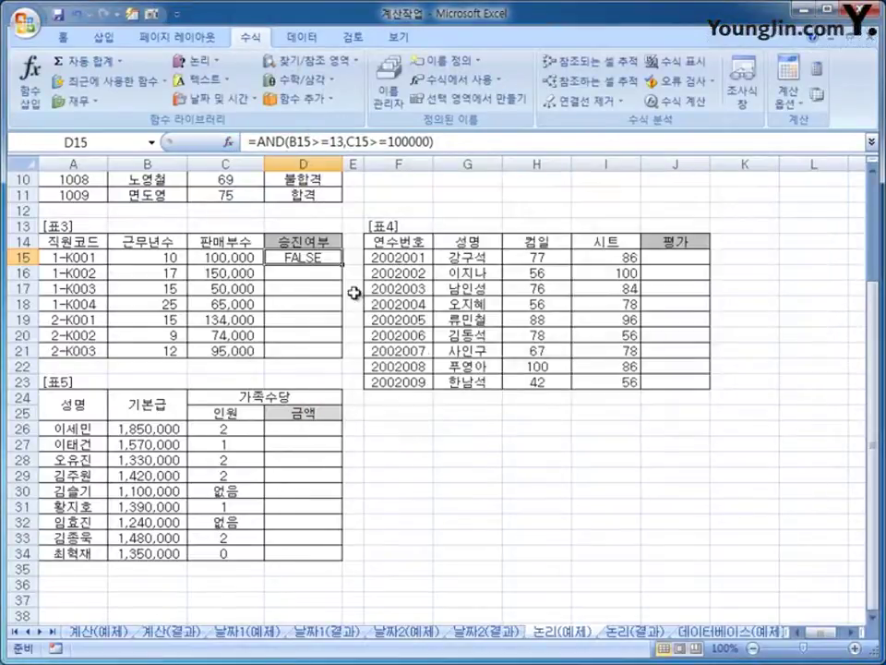
- Fill the D15 formula down through D21 and check the copied formulas in D16 and D19
left_click_drag(342, 265, 338, 352)
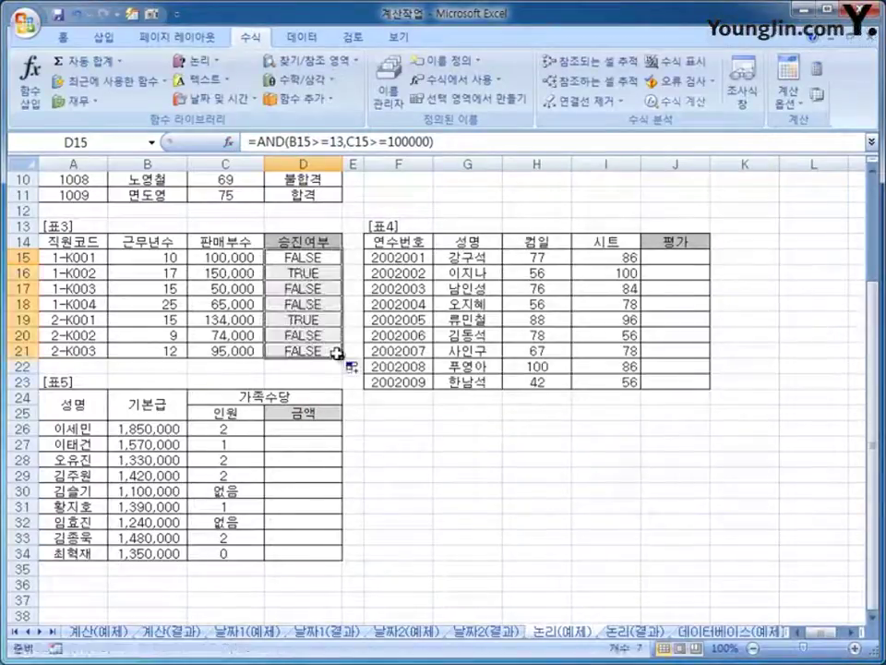
left_click(307, 274)
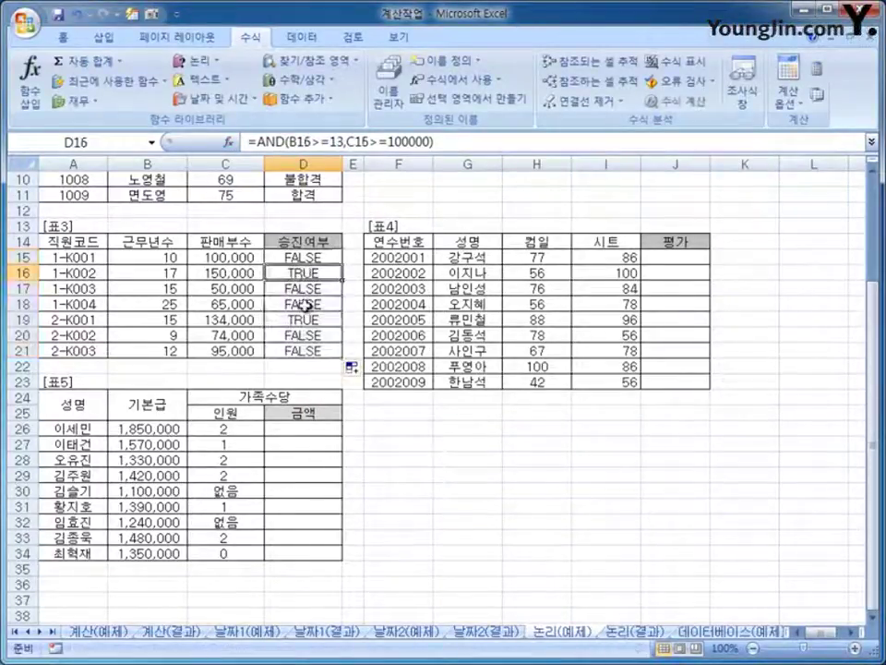
left_click(305, 320)
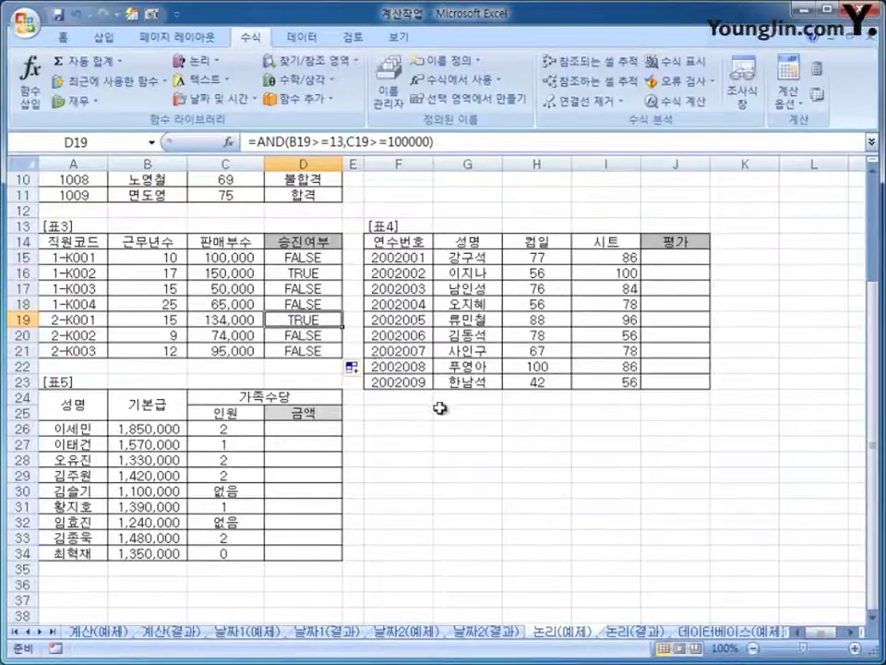
left_click(328, 275)
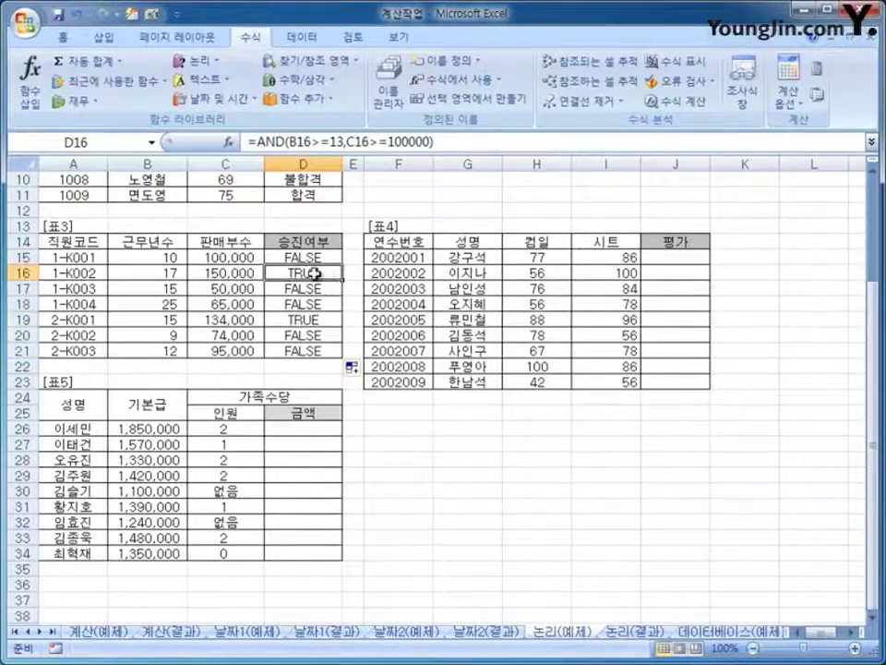
left_click(316, 319)
left_click(316, 276)
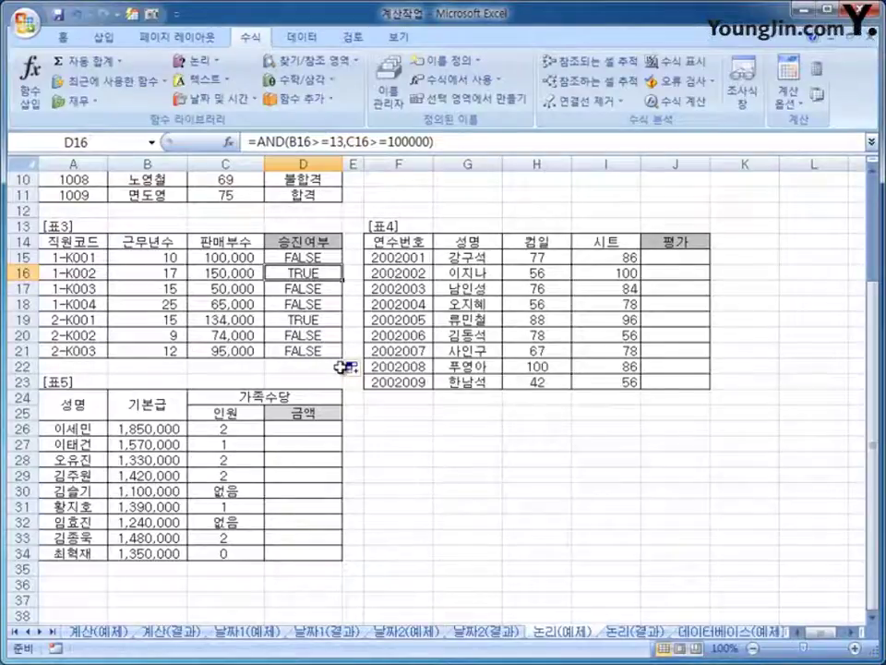
left_click(318, 264)
left_click(318, 277)
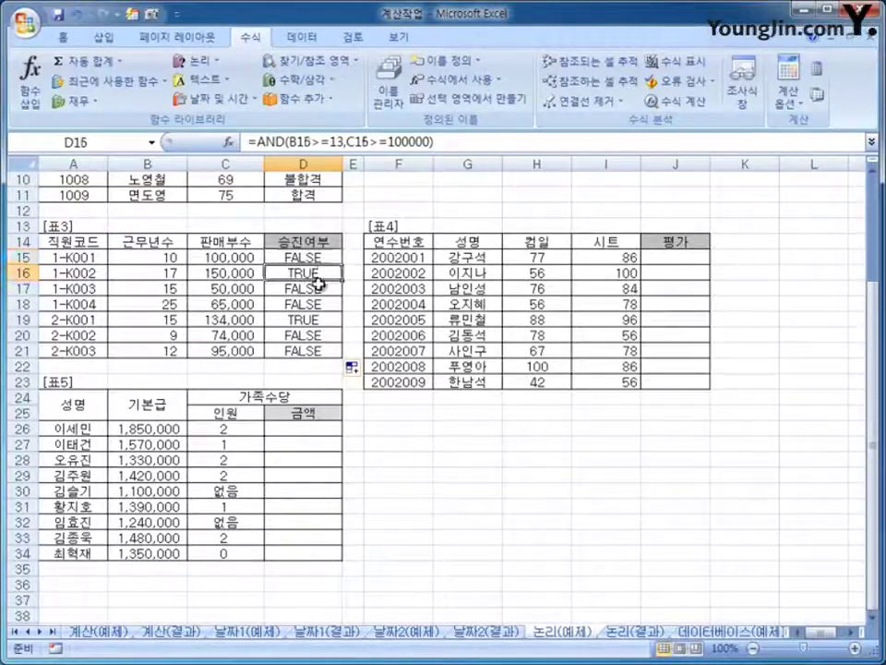
- Cut the whole AND expression out of D15's formula, keeping only the equals sign
left_click(323, 259)
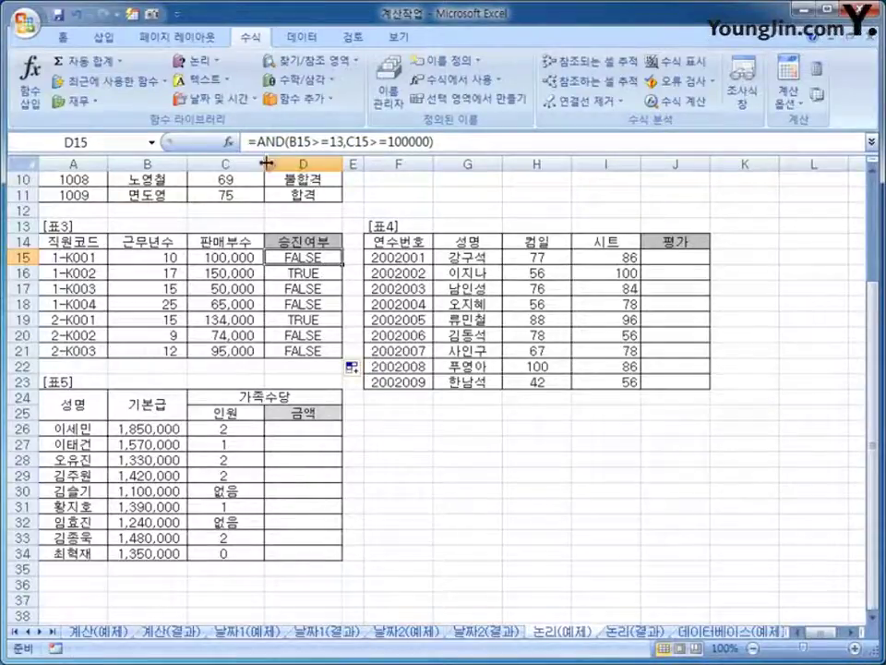
left_click_drag(250, 142, 446, 148)
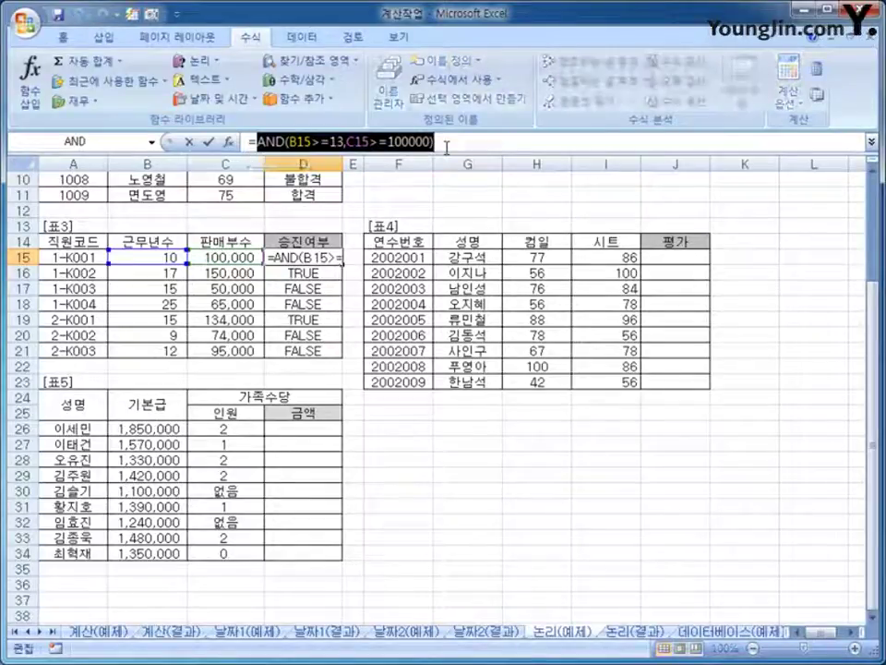
right_click(425, 145)
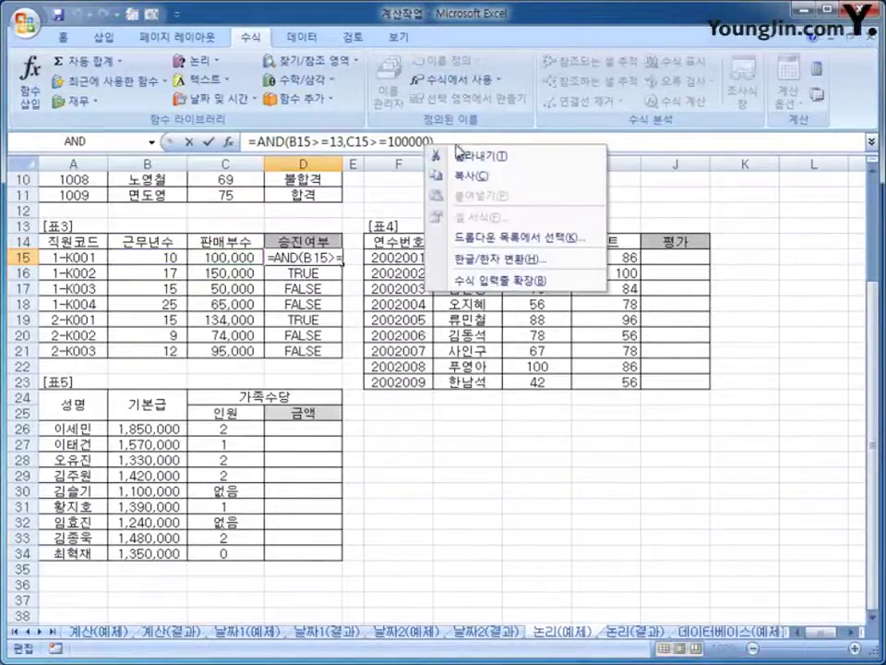
left_click(459, 163)
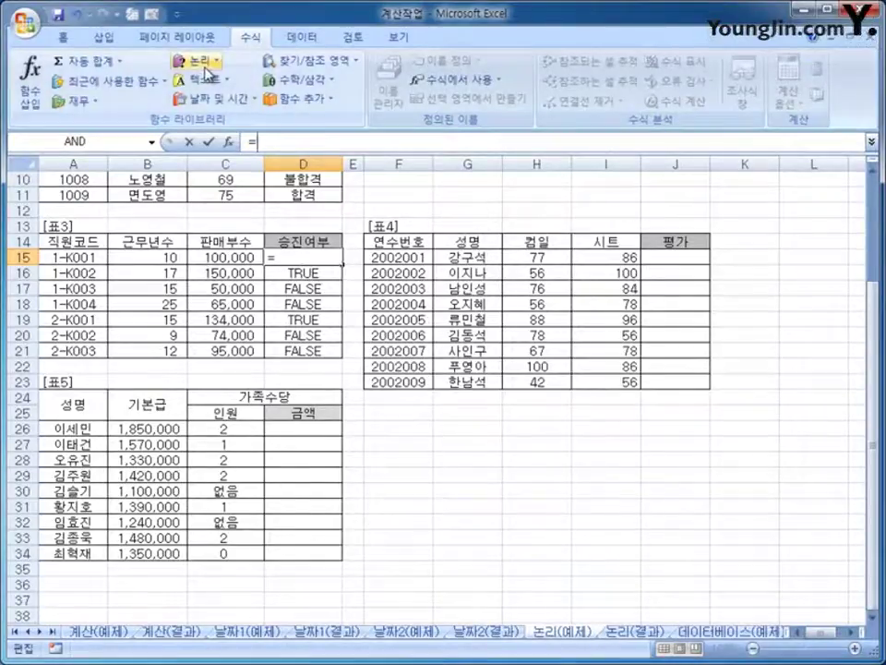
- Insert an IF function in D15 and paste the cut AND expression as its logical test
left_click(205, 62)
left_click(220, 124)
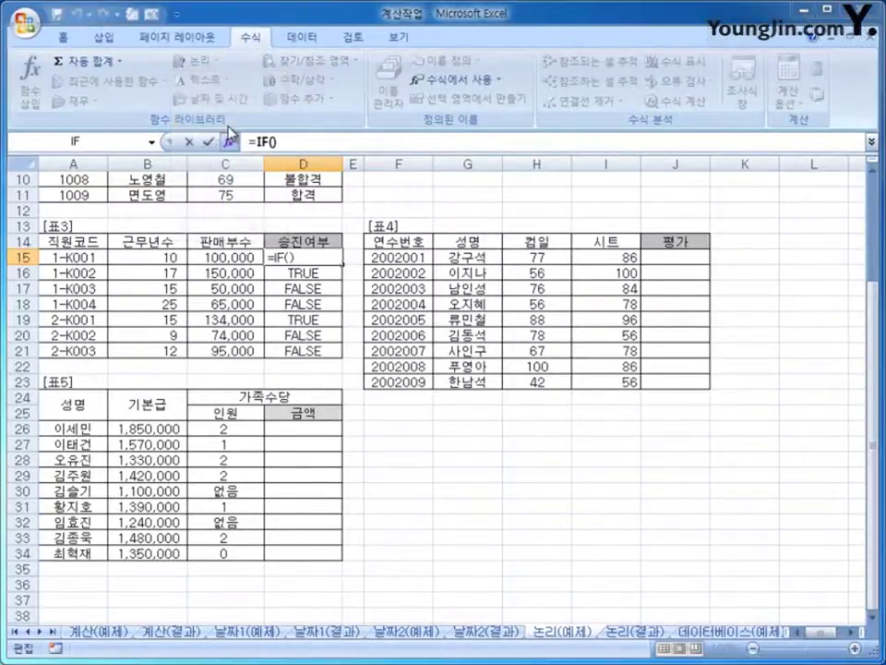
left_click_drag(222, 242, 587, 204)
right_click(511, 241)
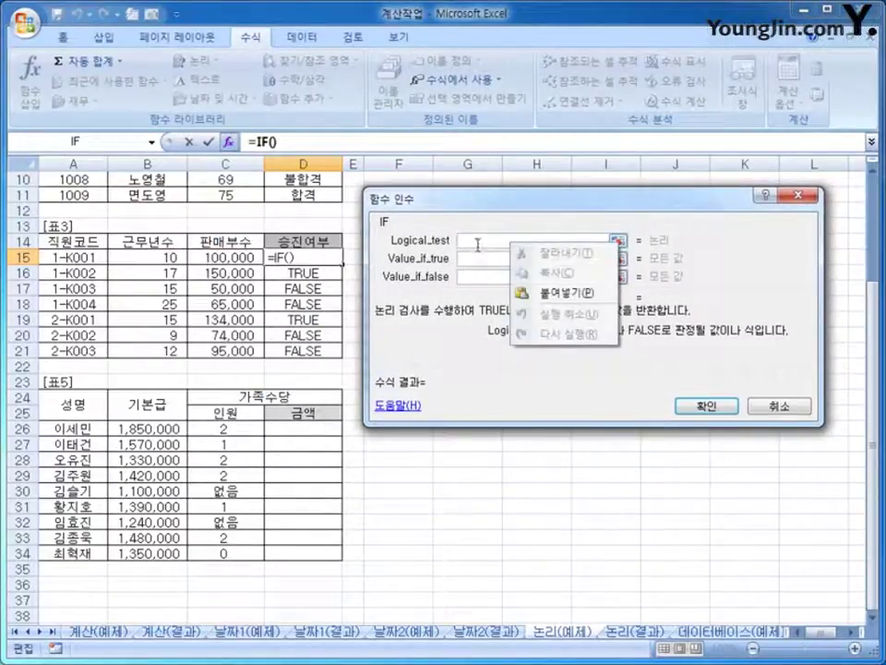
left_click(553, 293)
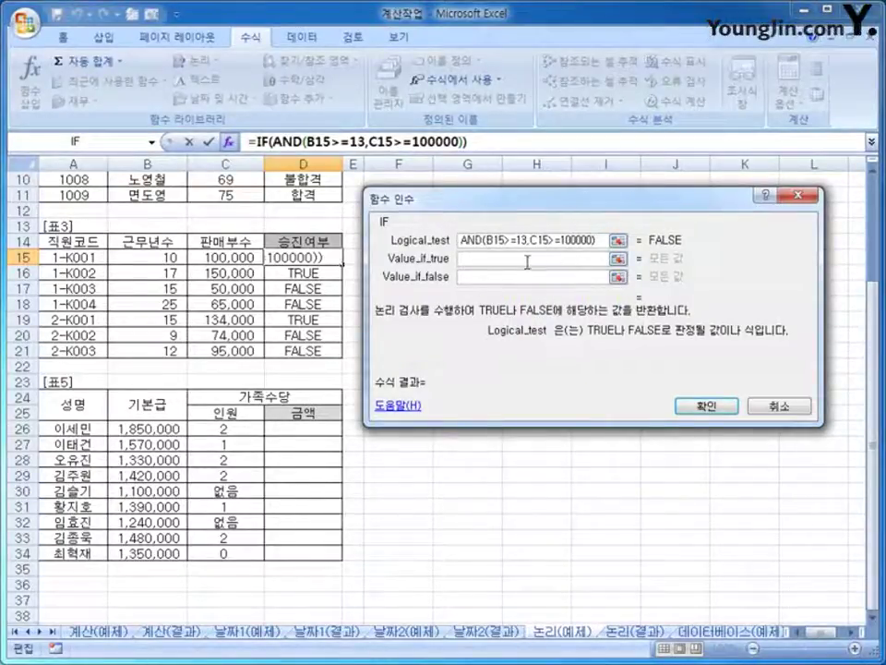
- Set D15's IF to return "승진" when true and an empty string "" when false, and complete the formula
left_click(525, 262)
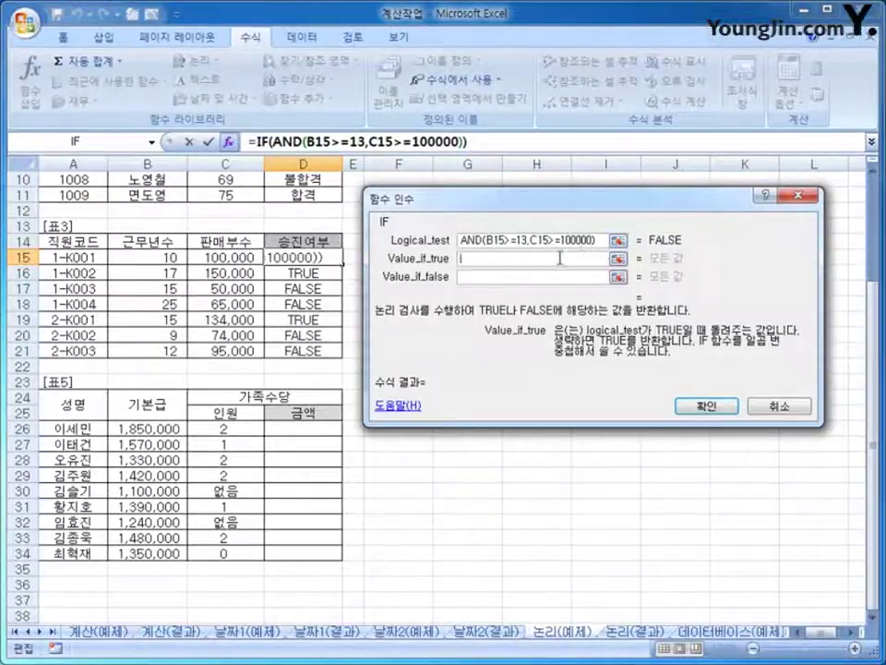
type("승진")
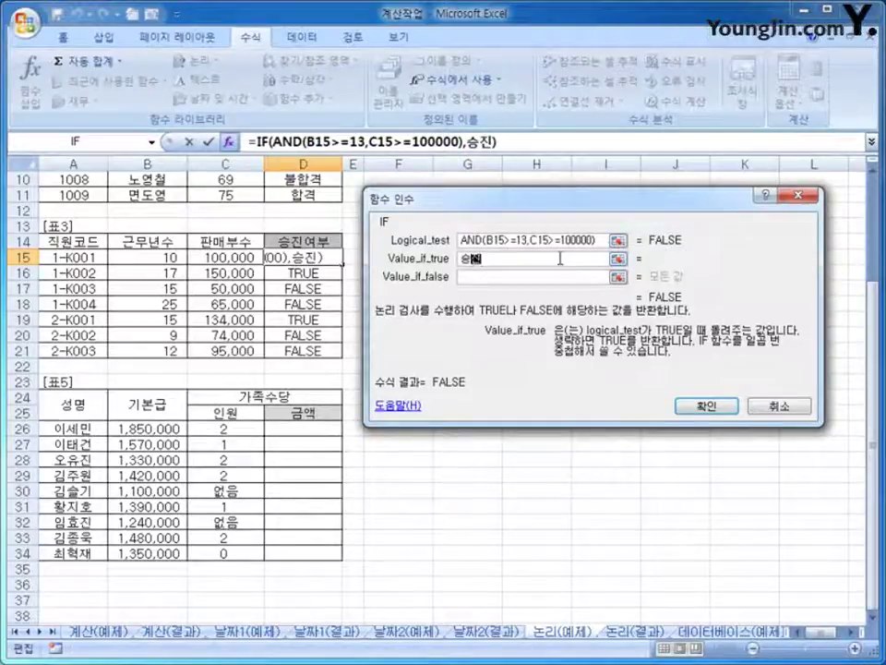
key("Tab")
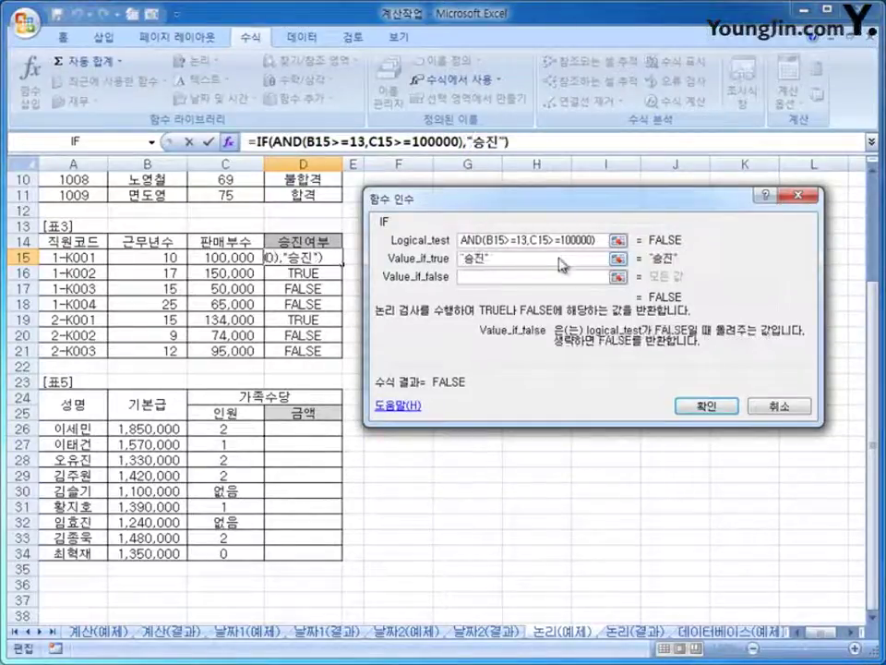
type("\"\"")
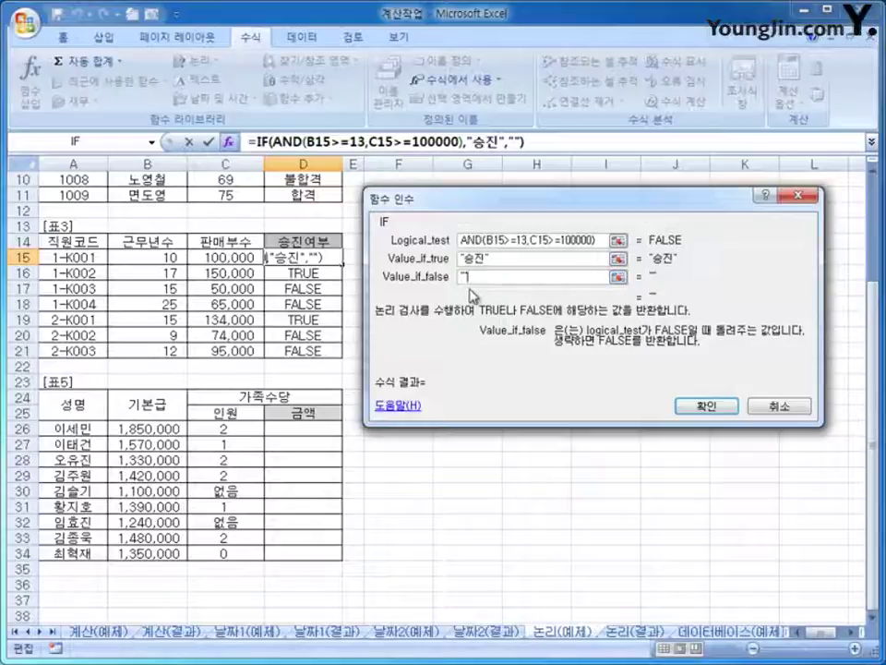
left_click(709, 406)
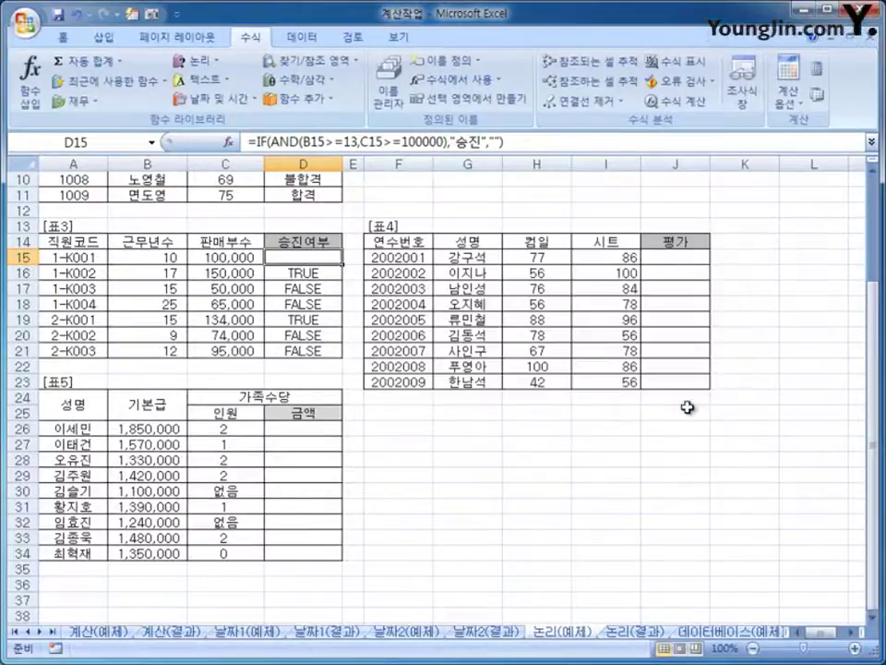
- Fill D15's IF formula down through D21 and check the copied formulas in D16 and D19
left_click_drag(343, 265, 338, 360)
left_click(301, 273)
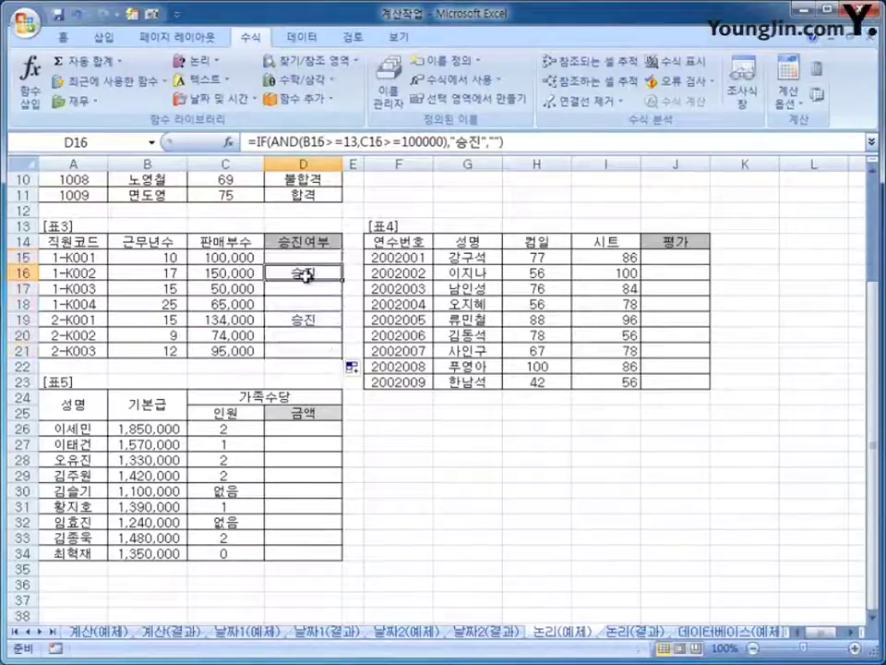
left_click(303, 320)
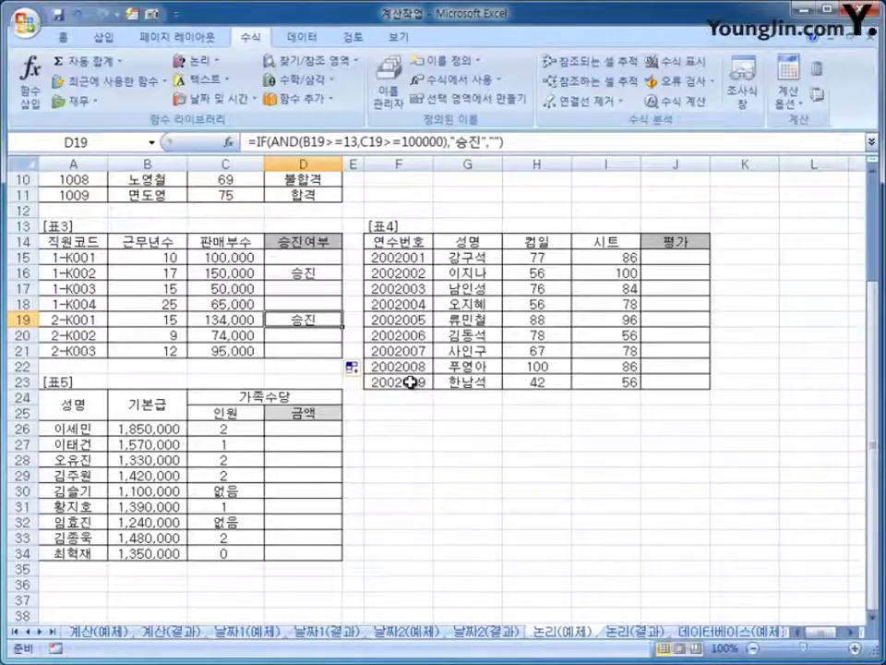
- Insert an OR function in J15 with H15>=85 as its first condition
left_click(672, 259)
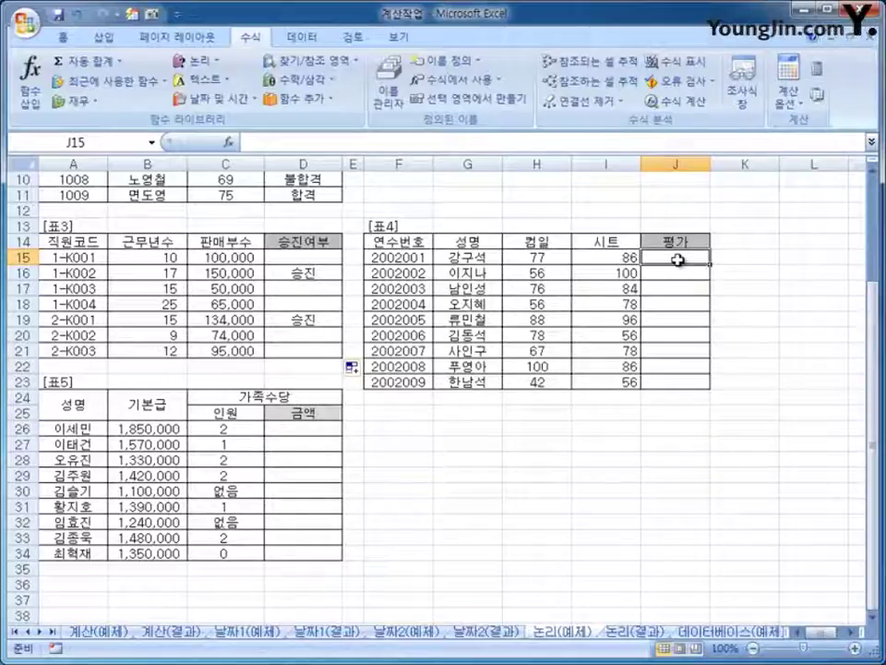
left_click(210, 62)
left_click(222, 186)
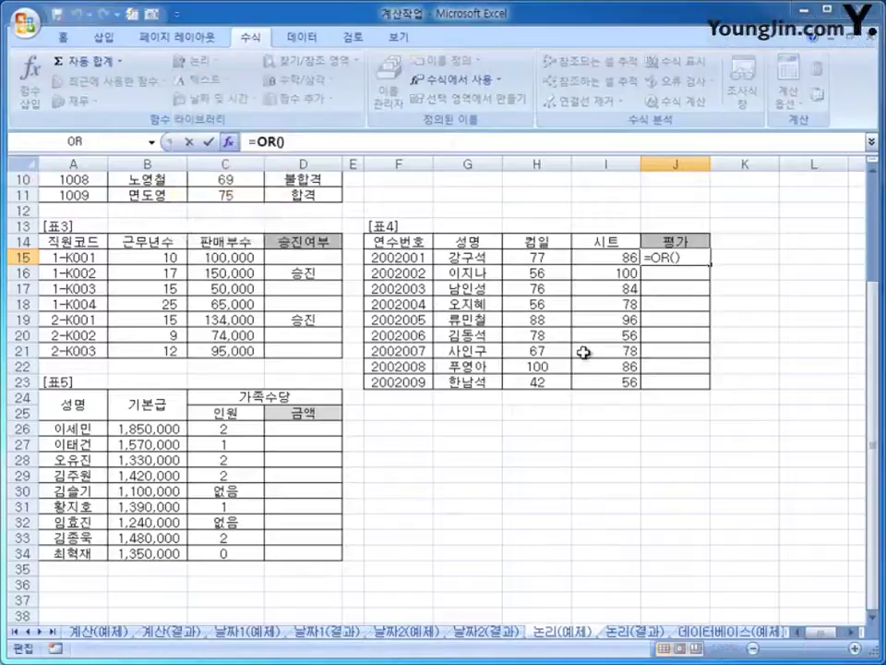
left_click_drag(382, 222, 573, 352)
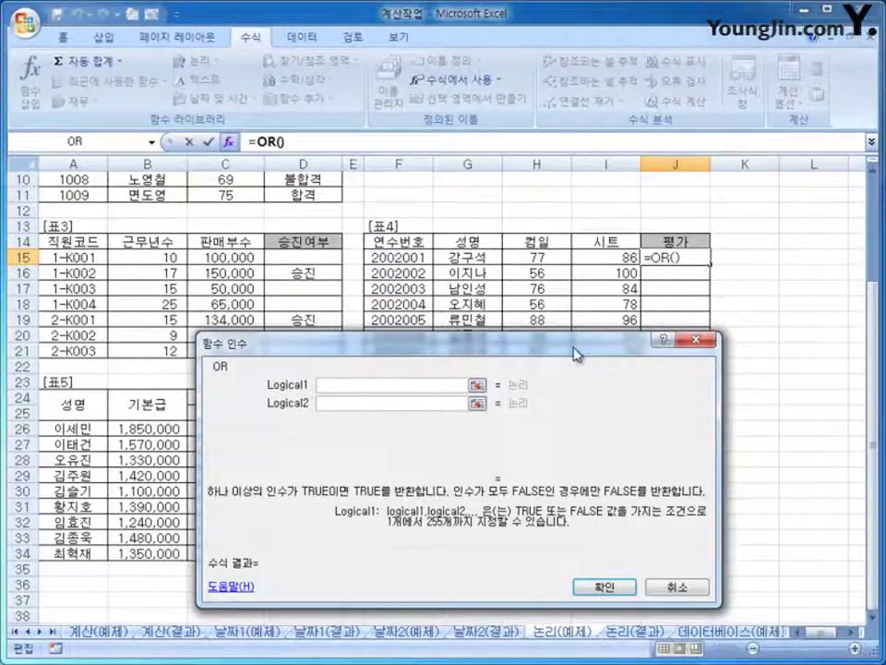
left_click(537, 257)
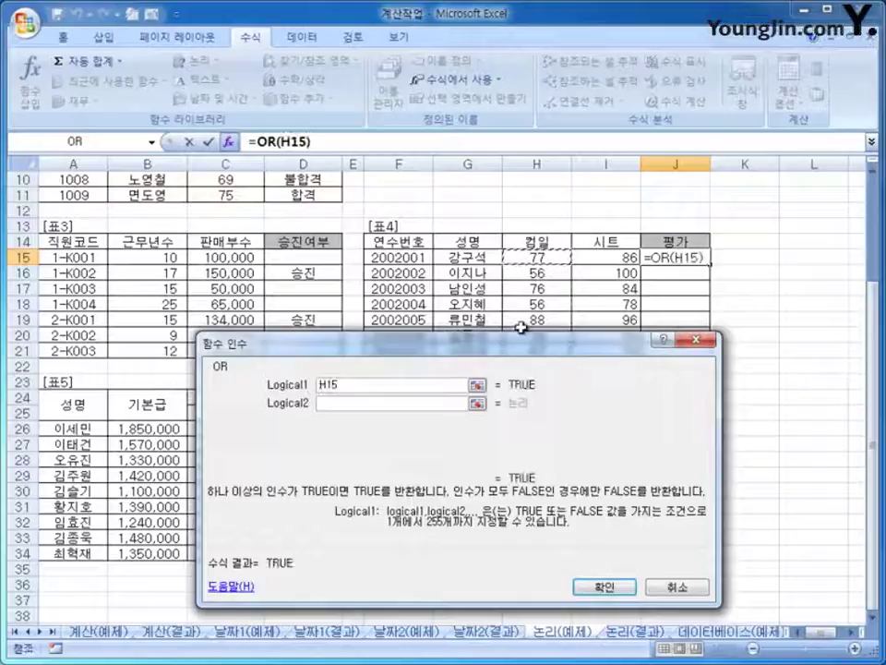
type(">=85")
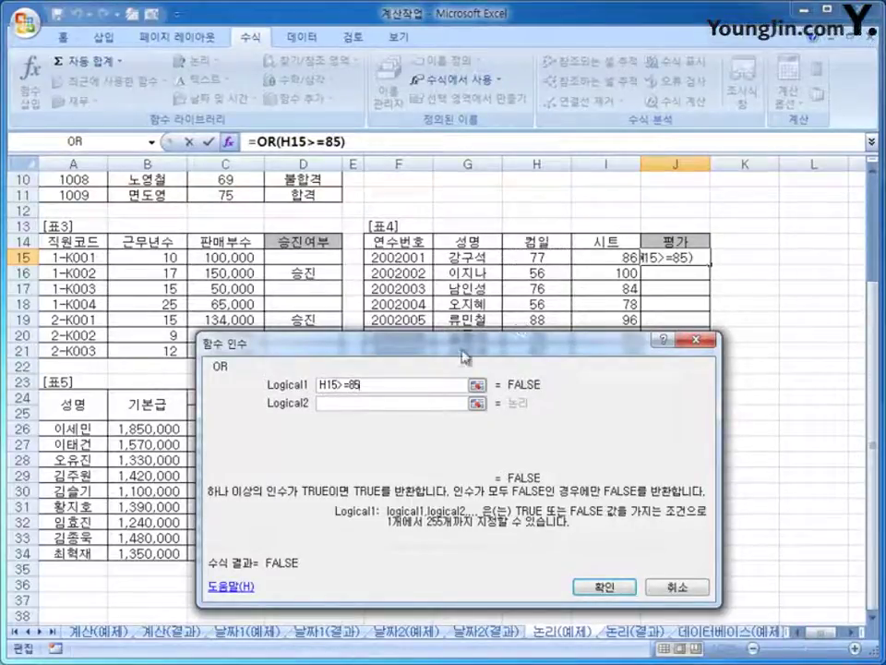
- Add I15>=85 as the second condition of J15's OR function and complete the formula
left_click(406, 403)
left_click(598, 259)
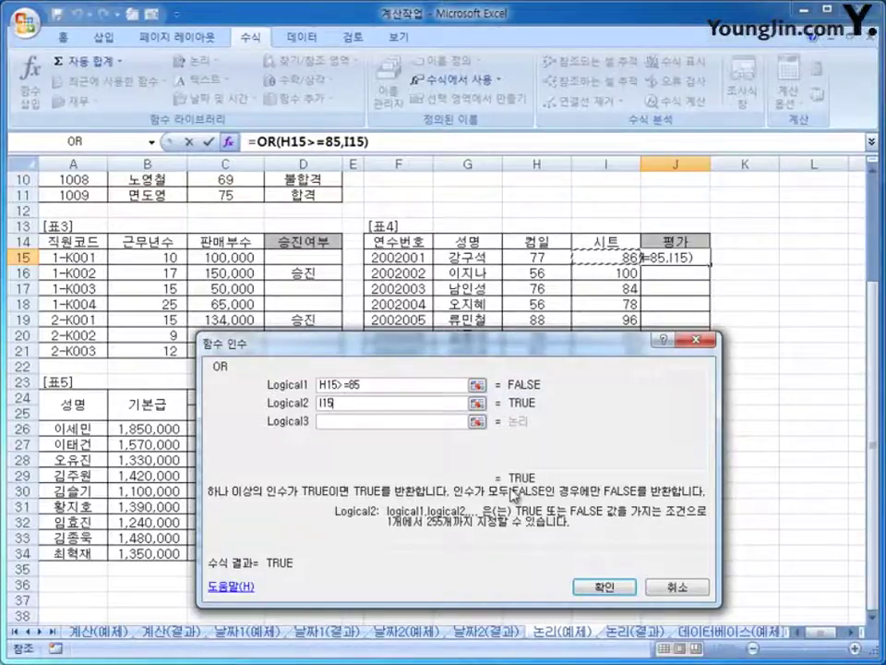
type(">=85")
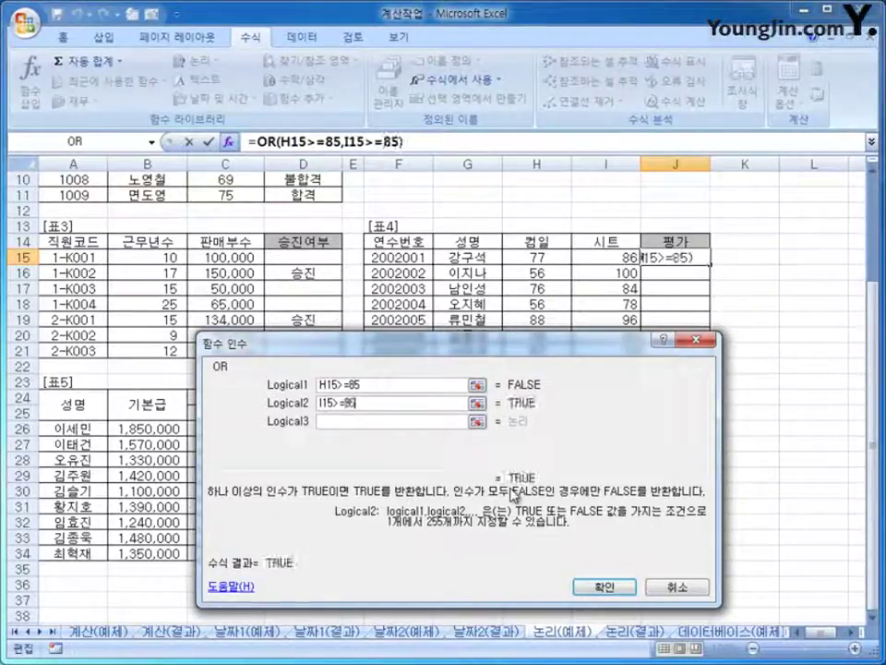
left_click(600, 585)
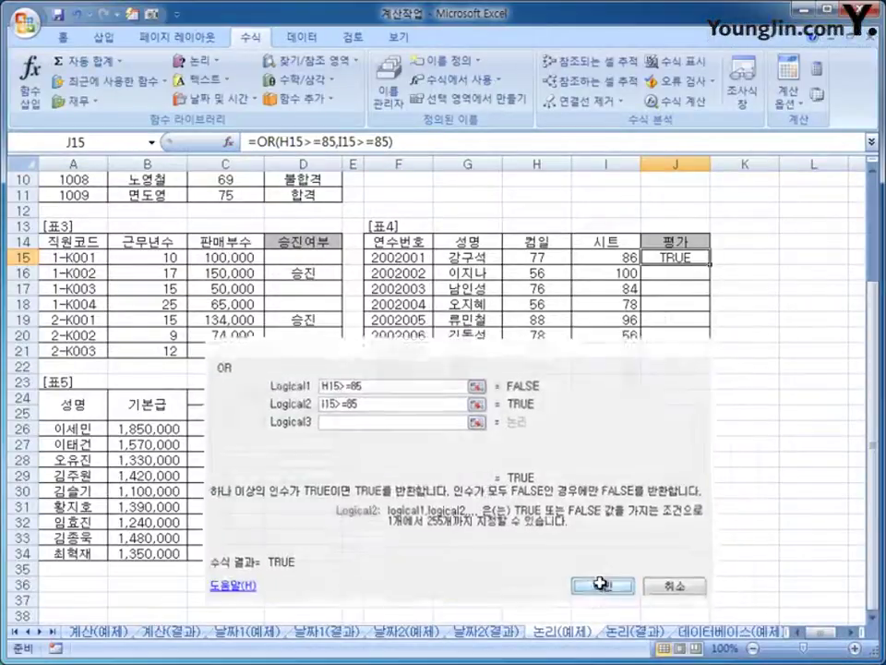
- Fill J15's OR formula down through J23 and check the scores and evaluations in rows 17 and 20
left_click_drag(710, 264, 704, 389)
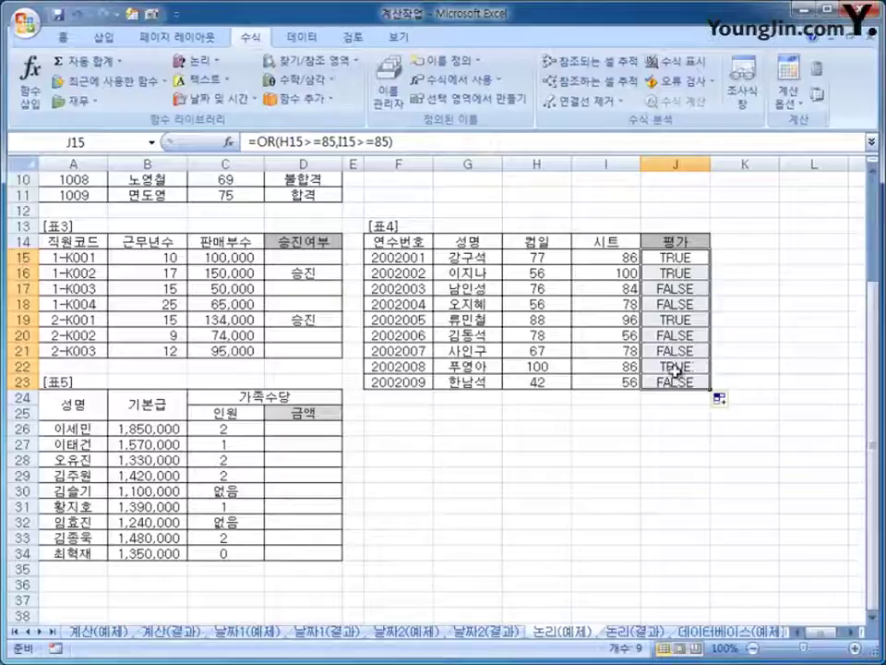
left_click(672, 289)
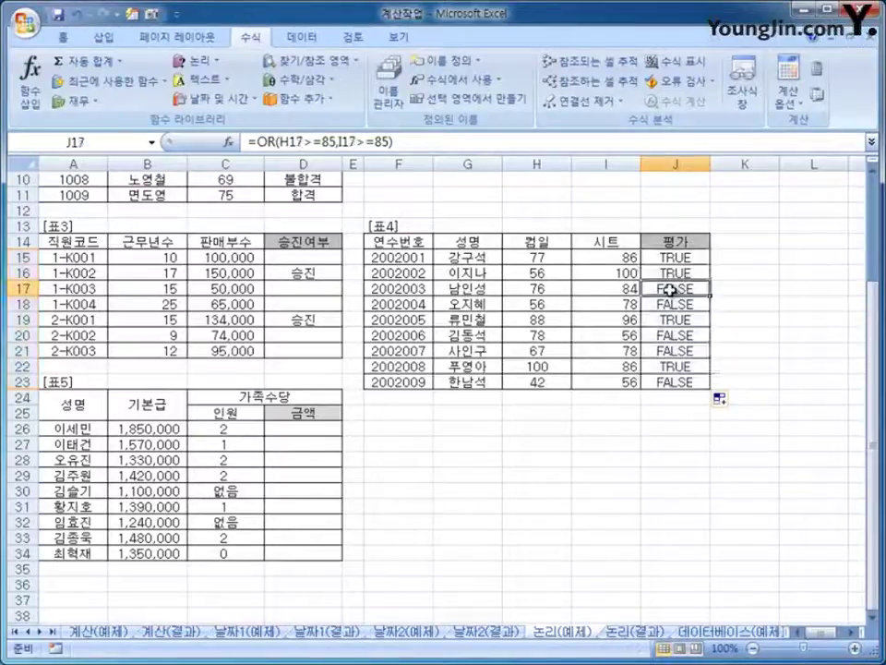
left_click(538, 290)
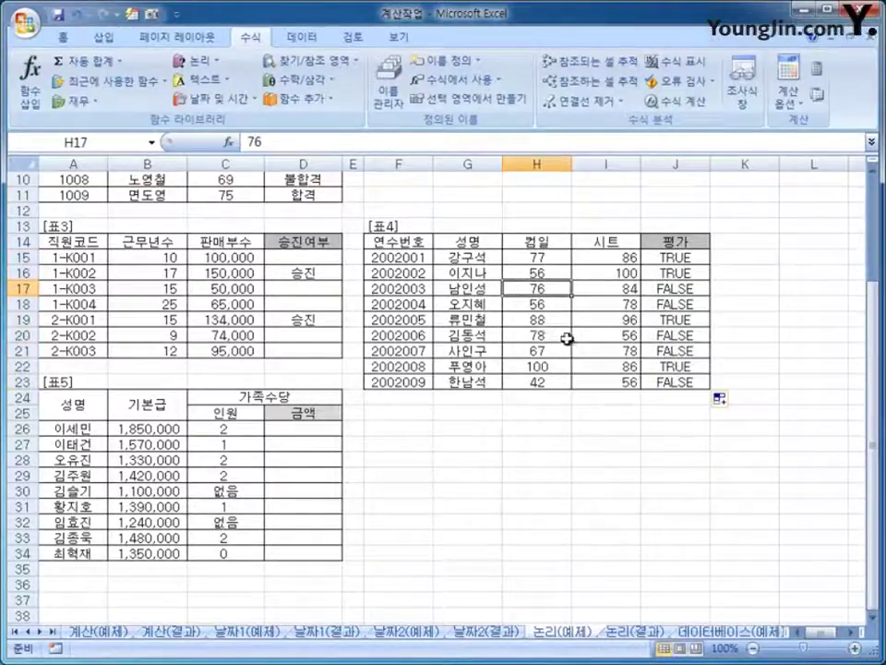
left_click(609, 335)
left_click(677, 336)
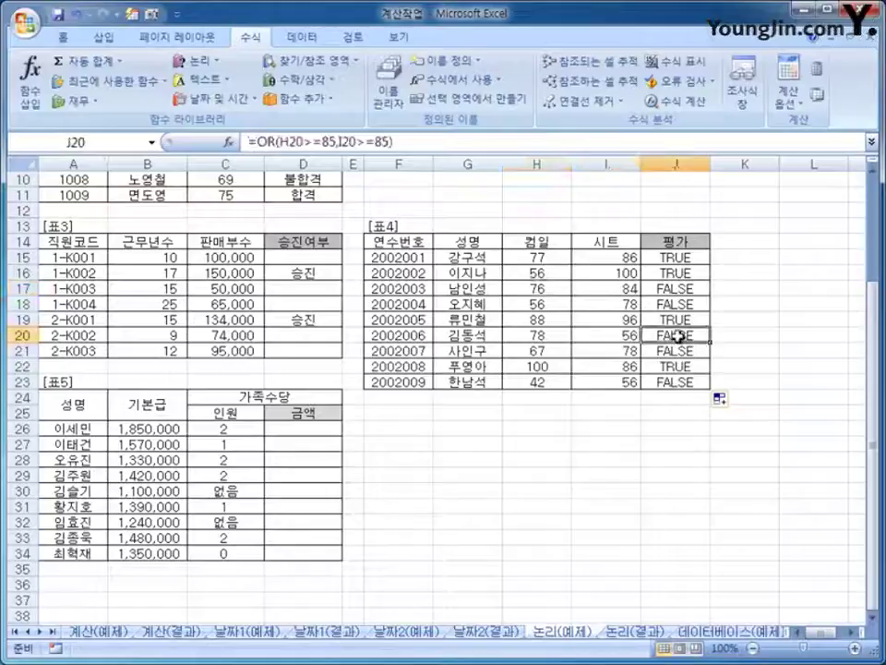
left_click(551, 338)
left_click(573, 336)
left_click(677, 338)
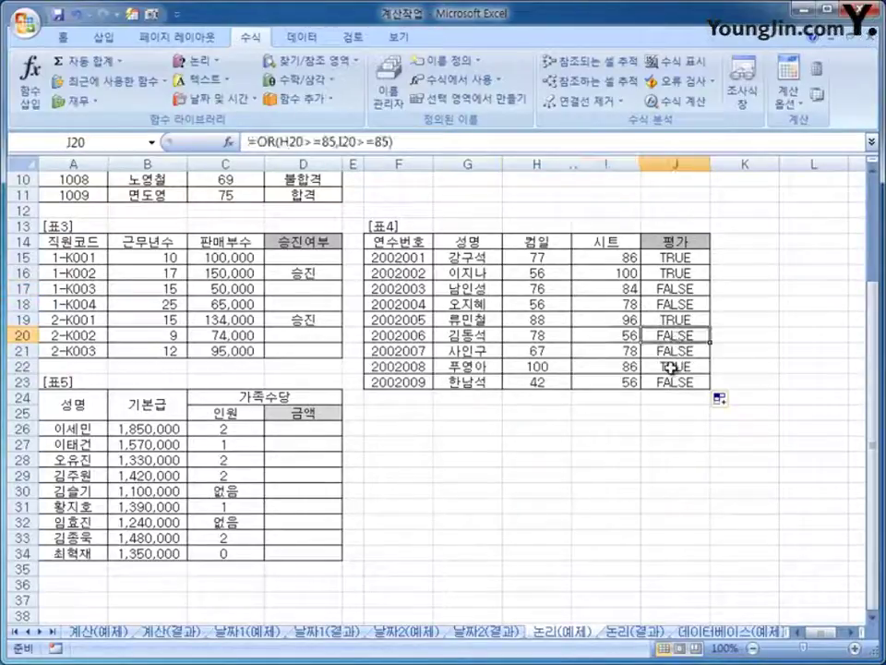
- Cut the whole OR expression out of J15's formula, keeping only the equals sign
left_click(679, 256)
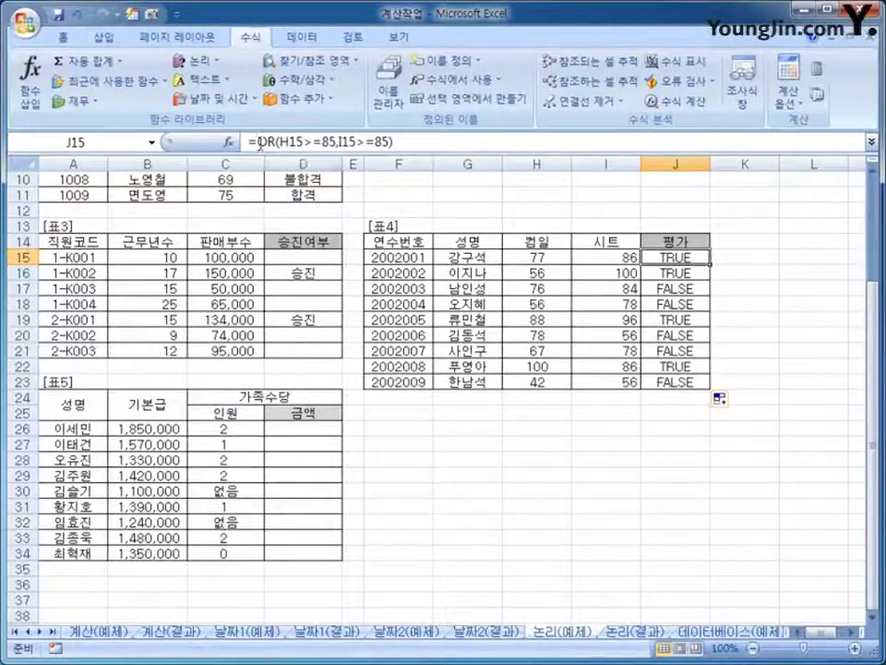
left_click_drag(262, 141, 411, 146)
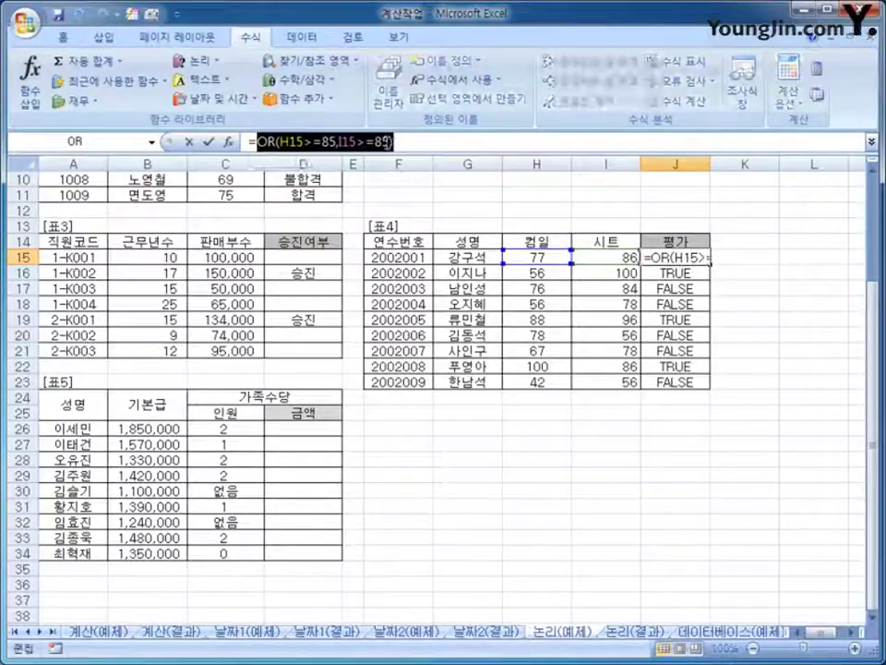
right_click(396, 142)
left_click(409, 151)
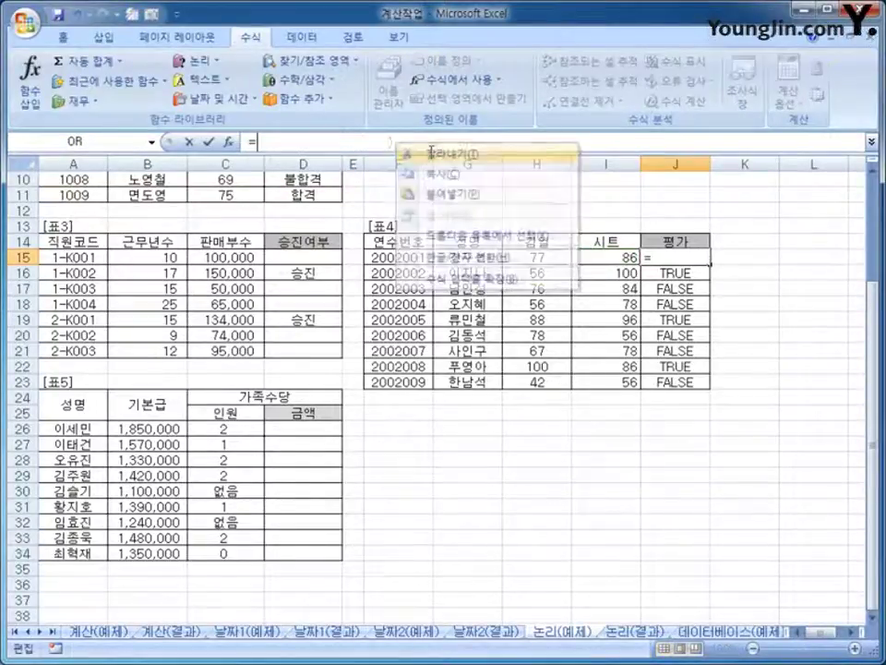
- Insert an IF function in J15 and paste the cut OR expression as its logical test
left_click(191, 59)
left_click(222, 127)
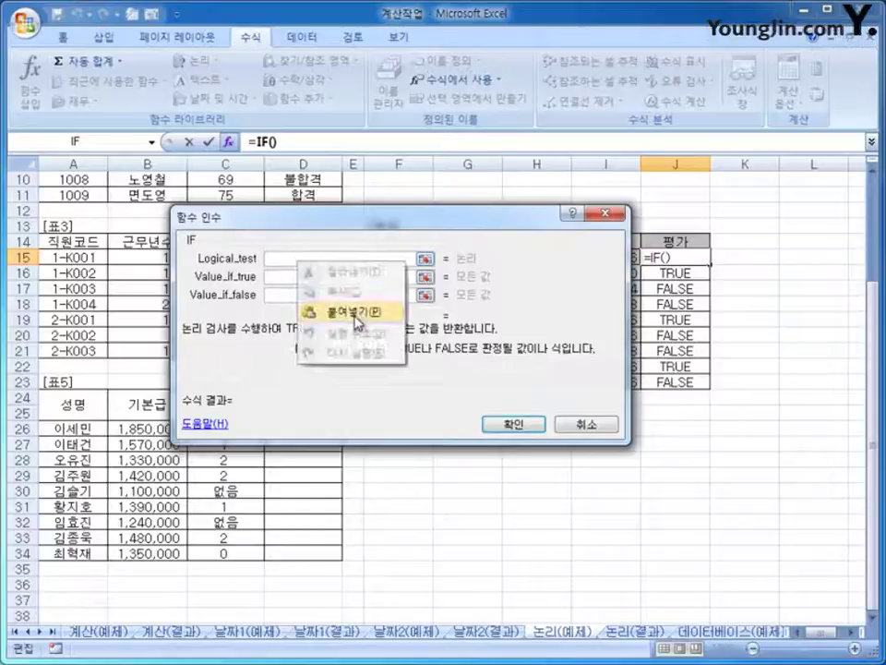
left_click(314, 311)
- Set J15's IF to return "이수" when true and an empty string "" when false, and fill the formula down through J23
left_click(321, 279)
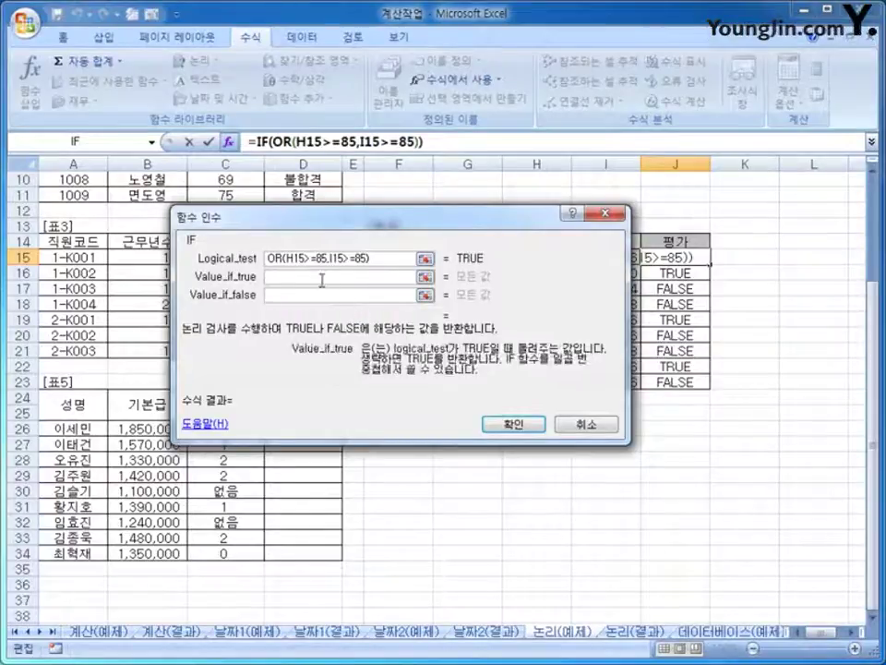
type("이수")
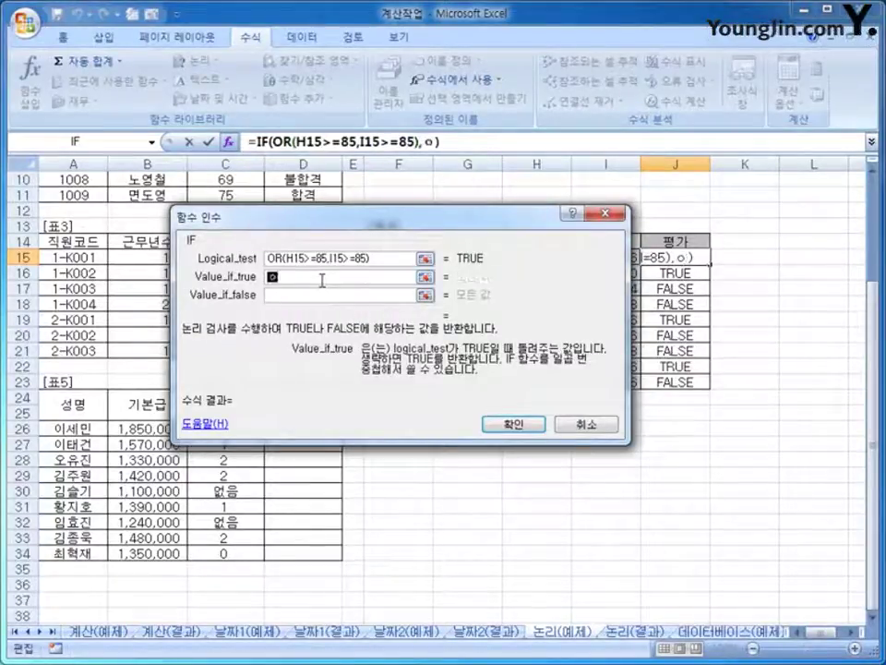
key("Tab")
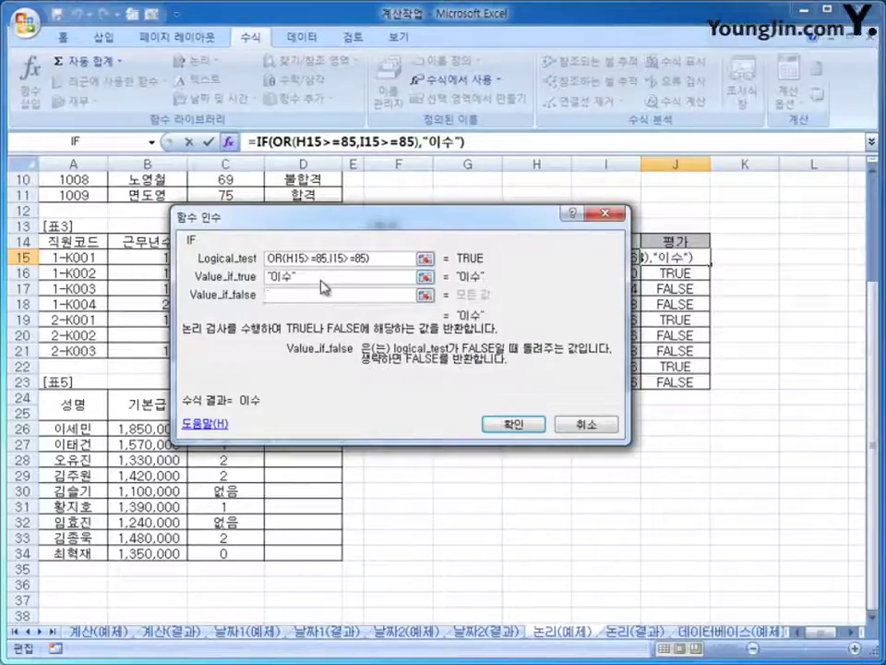
type("\"\"")
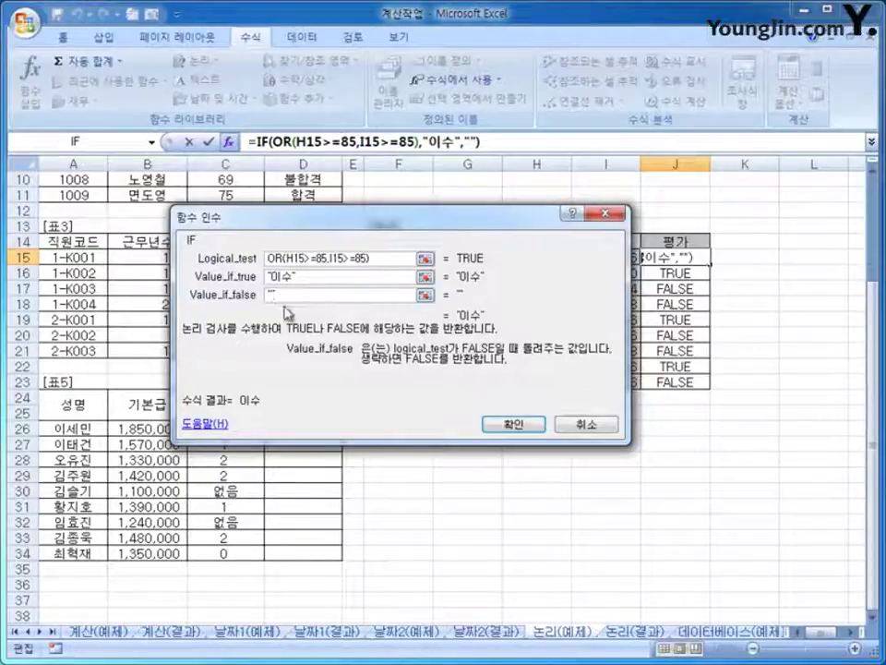
left_click(495, 422)
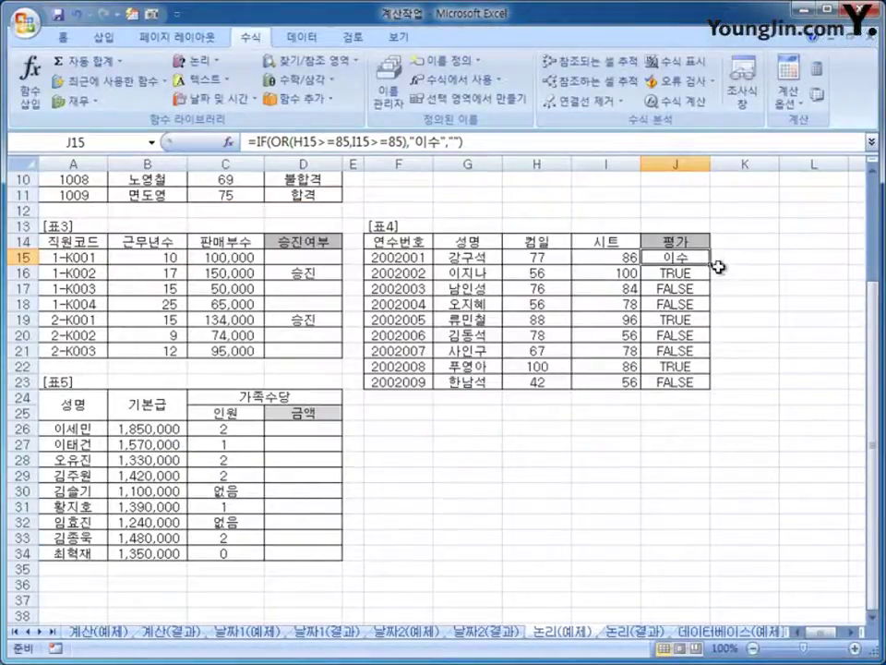
left_click_drag(710, 264, 699, 386)
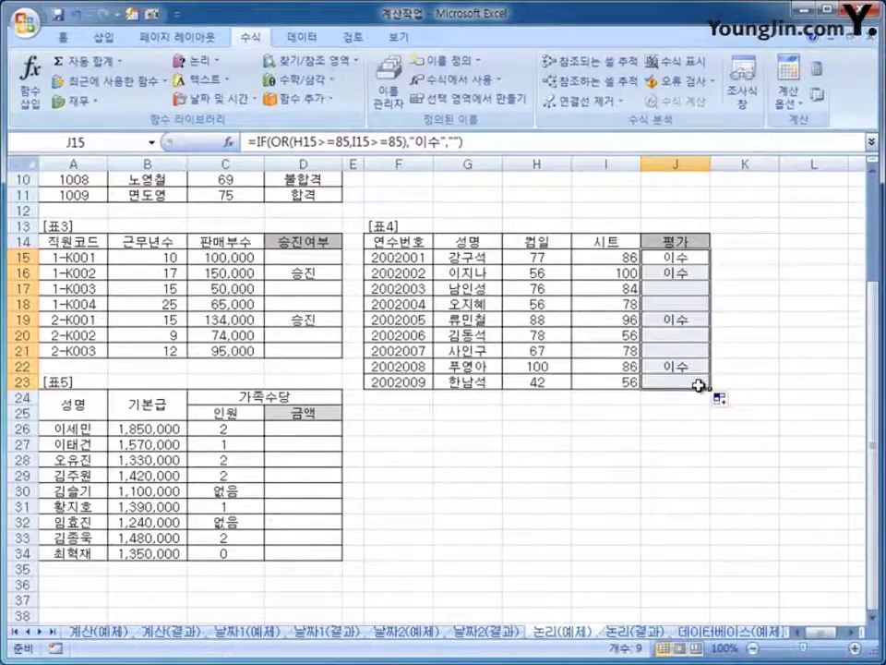
left_click(692, 300)
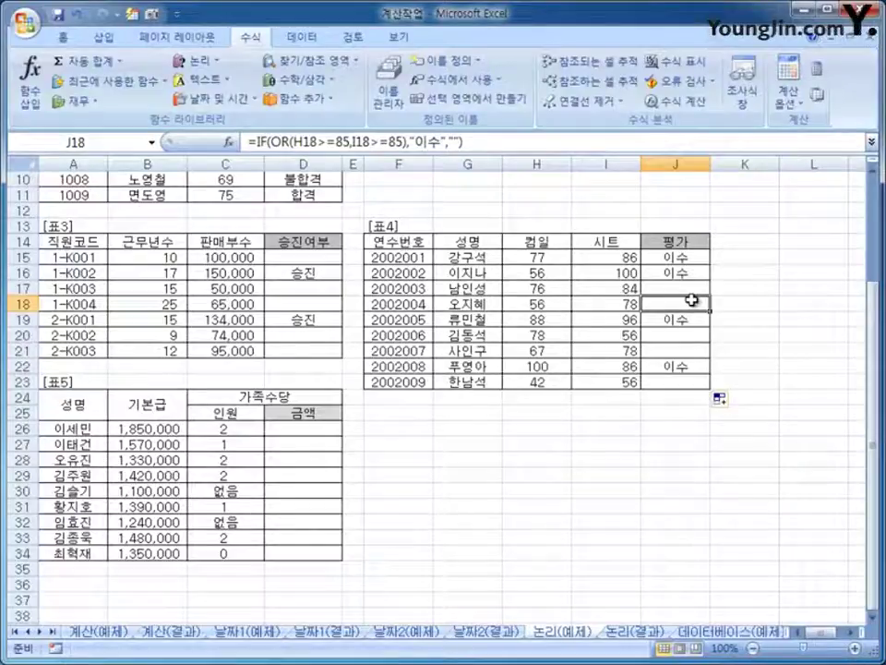
- Enter the formula =C26*100000 in D26 to calculate the first family allowance amount
left_click(327, 430)
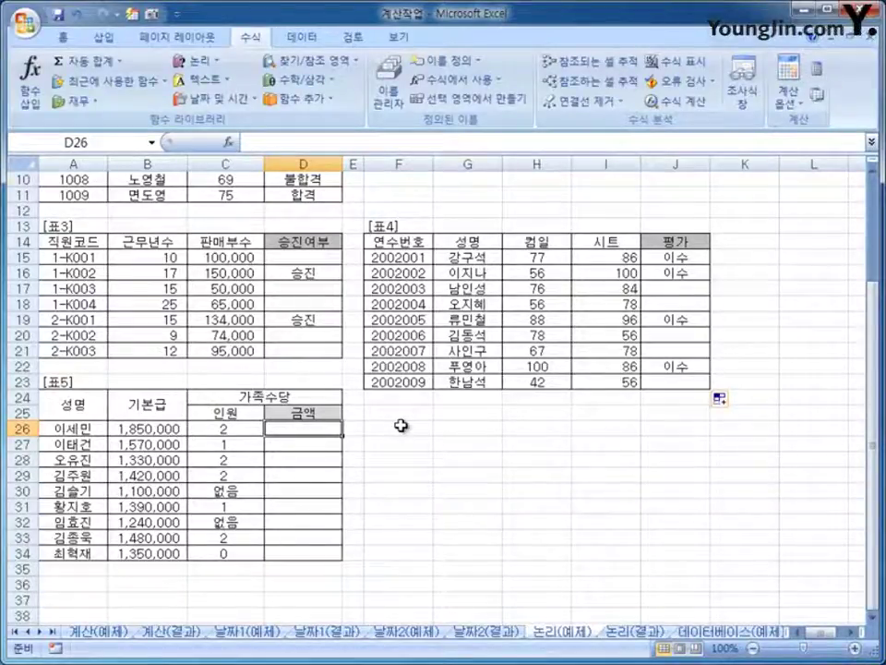
type("=")
key("Left")
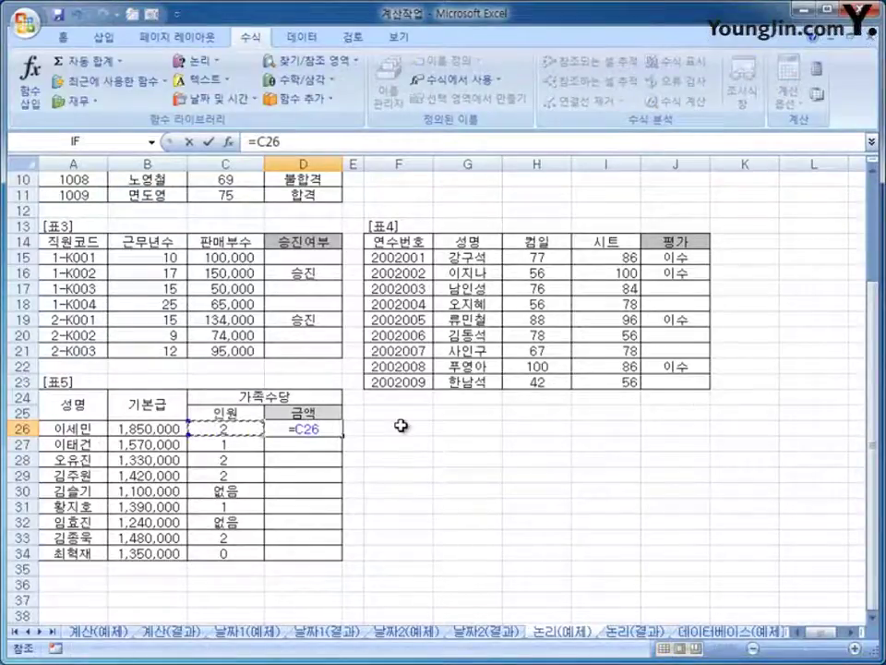
type("*1")
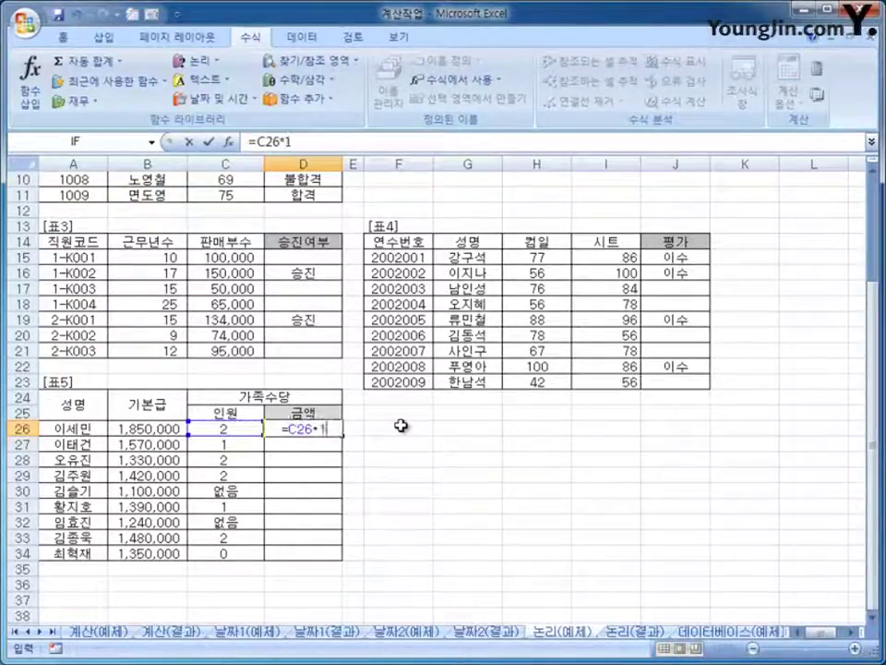
type("000")
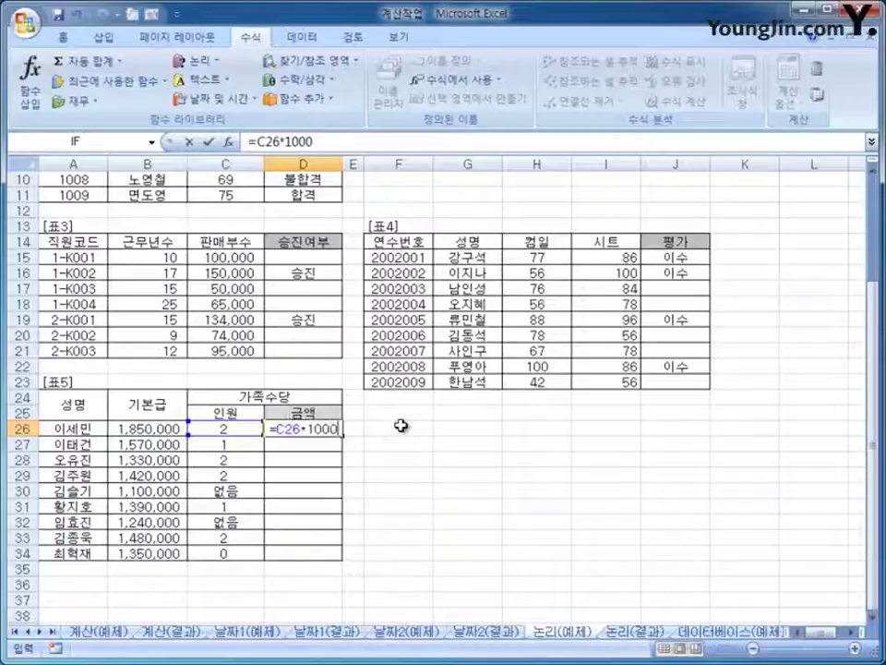
type("00")
key("Return")
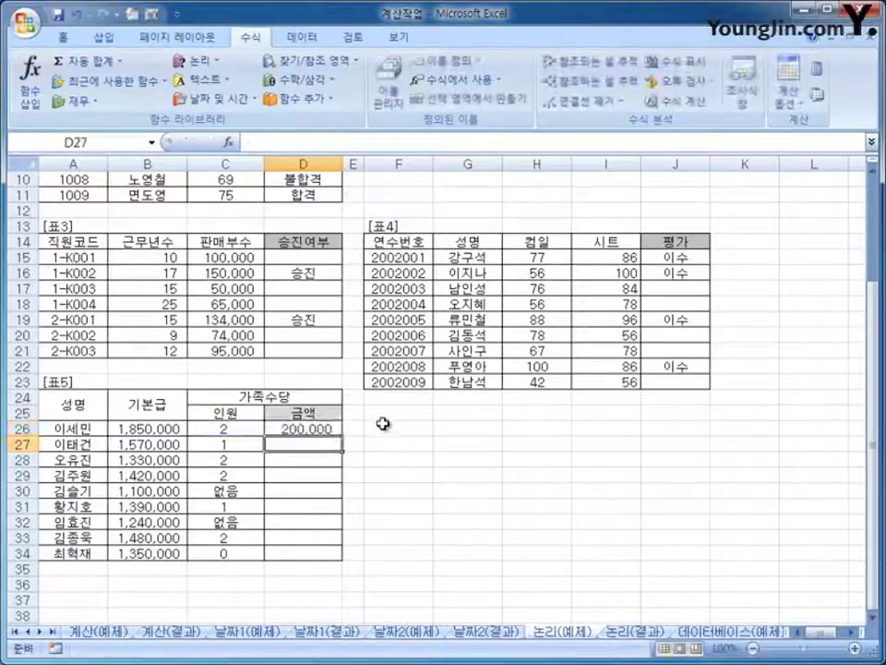
- Try filling D26's formula down through D34, and clear the formulas from D26:D34
left_click(332, 428)
left_click_drag(342, 437, 342, 559)
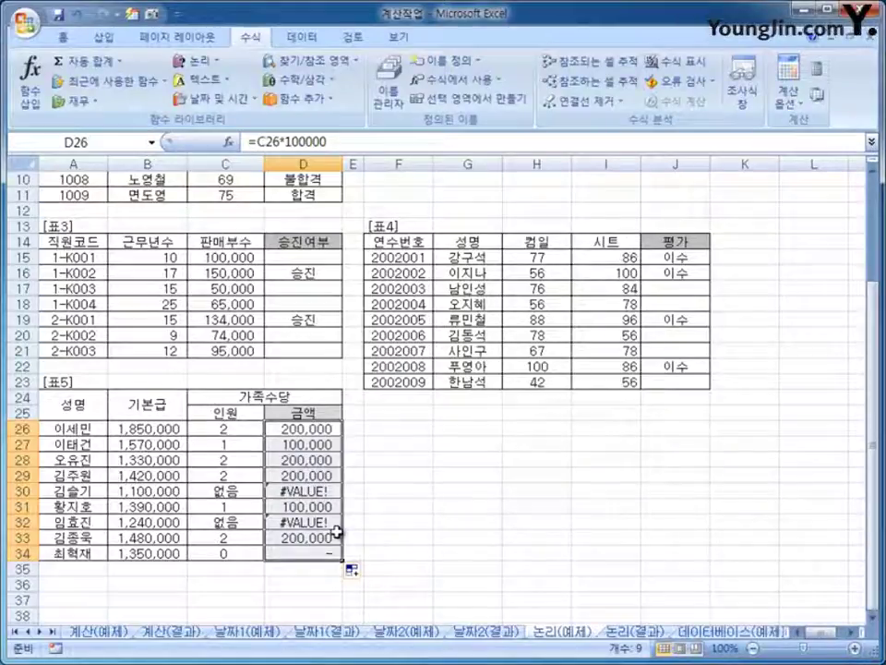
key("Delete")
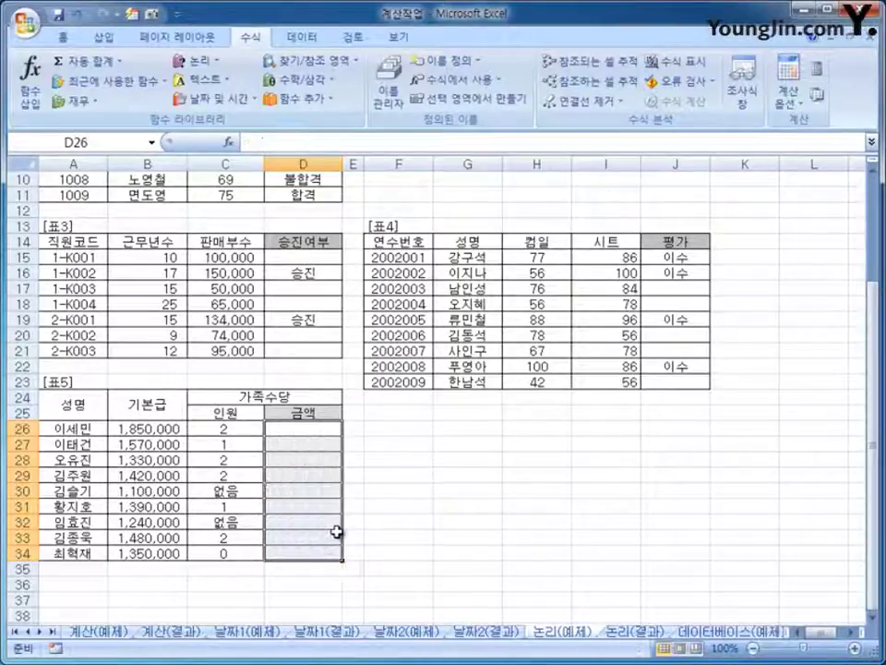
- Insert an IFERROR function in D26 with C26*100000 as the value to evaluate
left_click(316, 430)
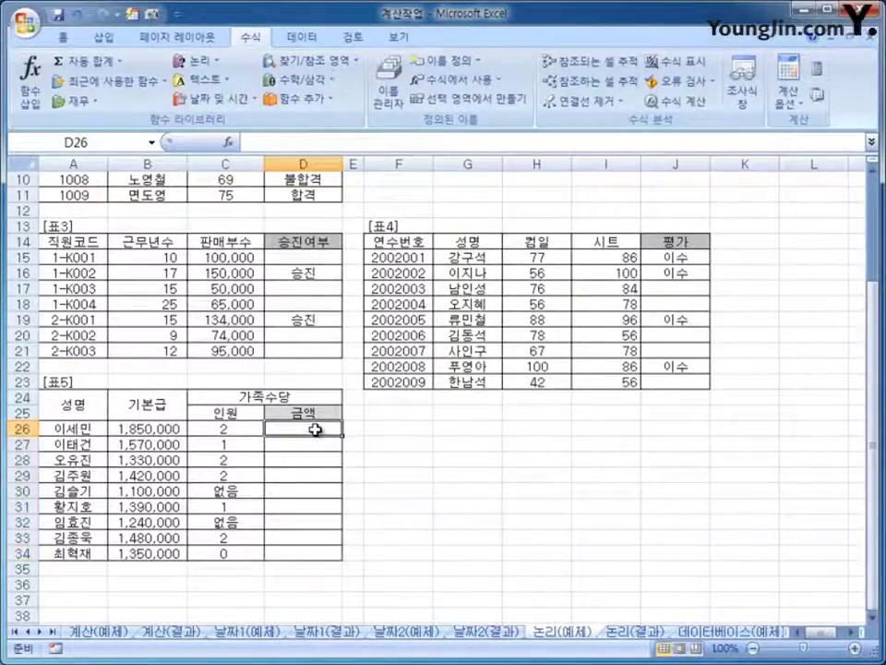
left_click(199, 61)
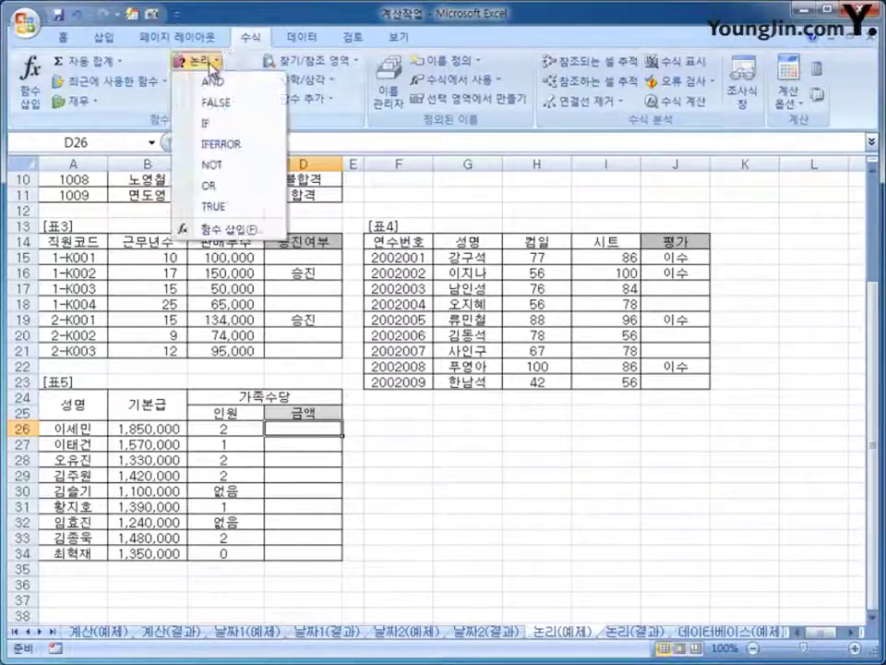
left_click(223, 145)
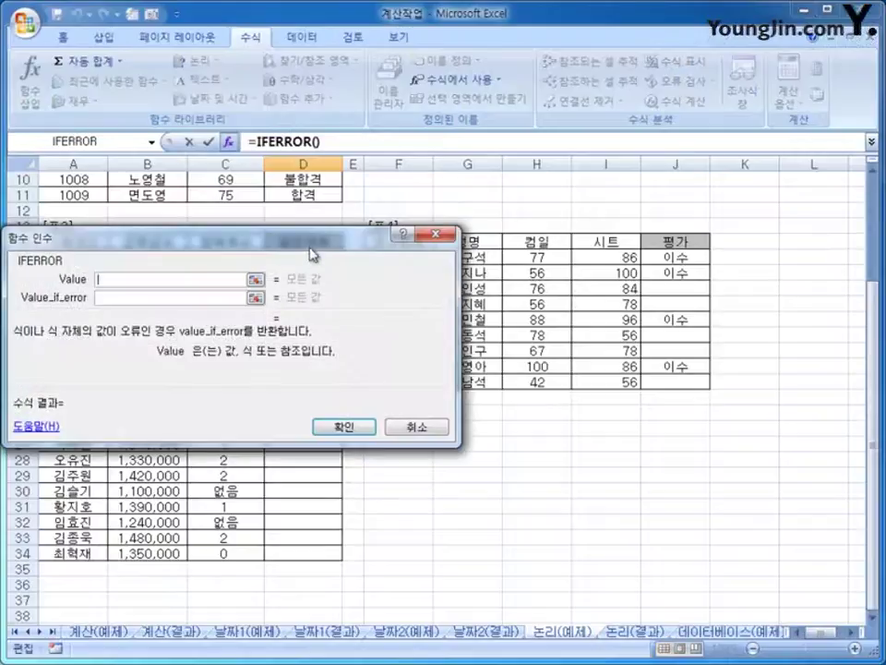
left_click_drag(312, 236, 652, 198)
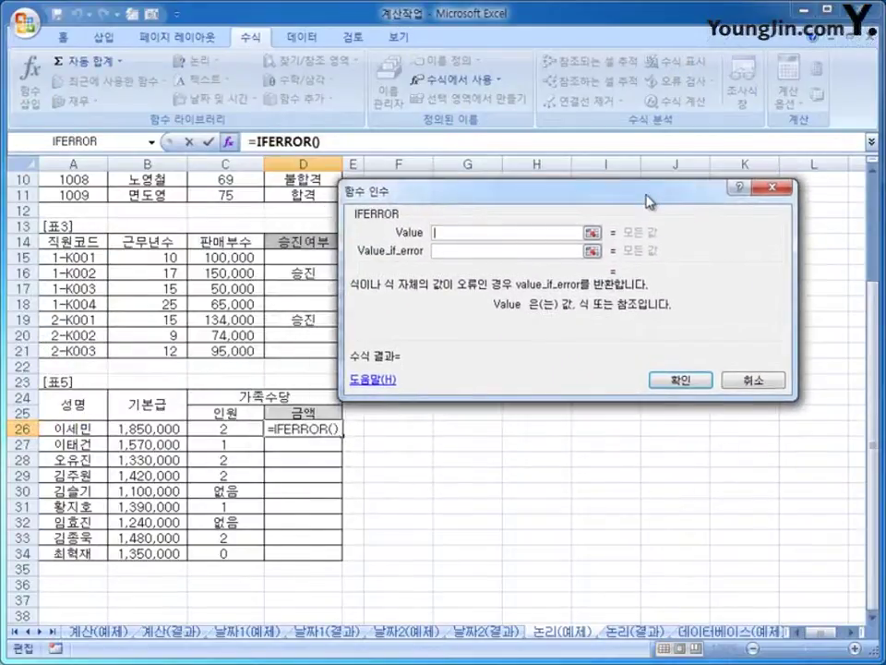
left_click(229, 428)
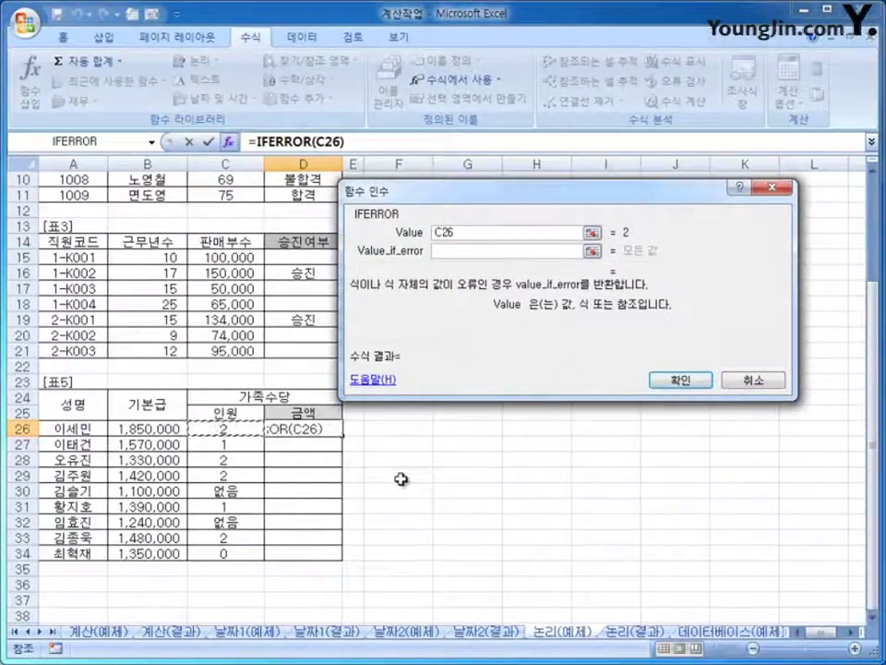
type("*")
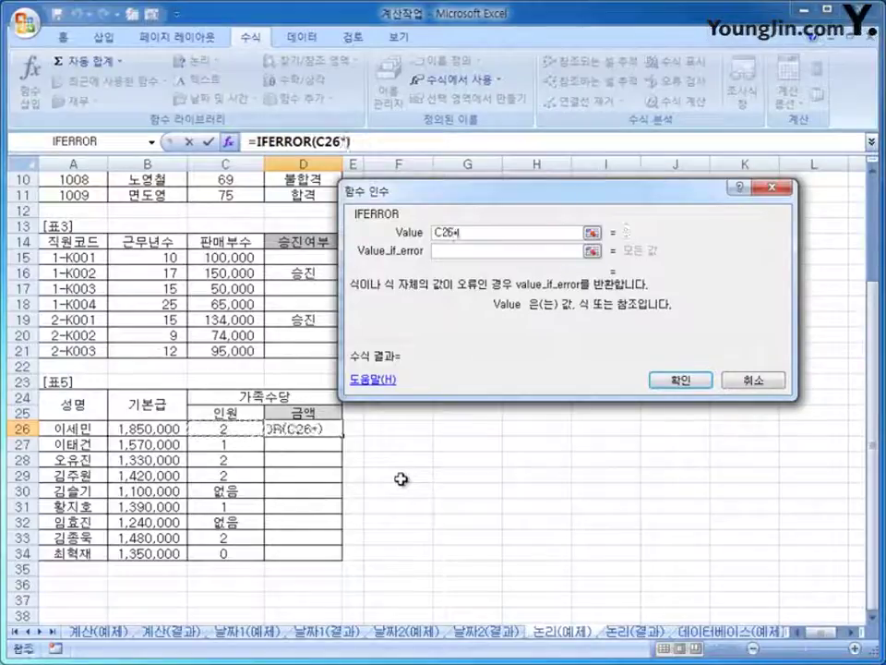
type("100000")
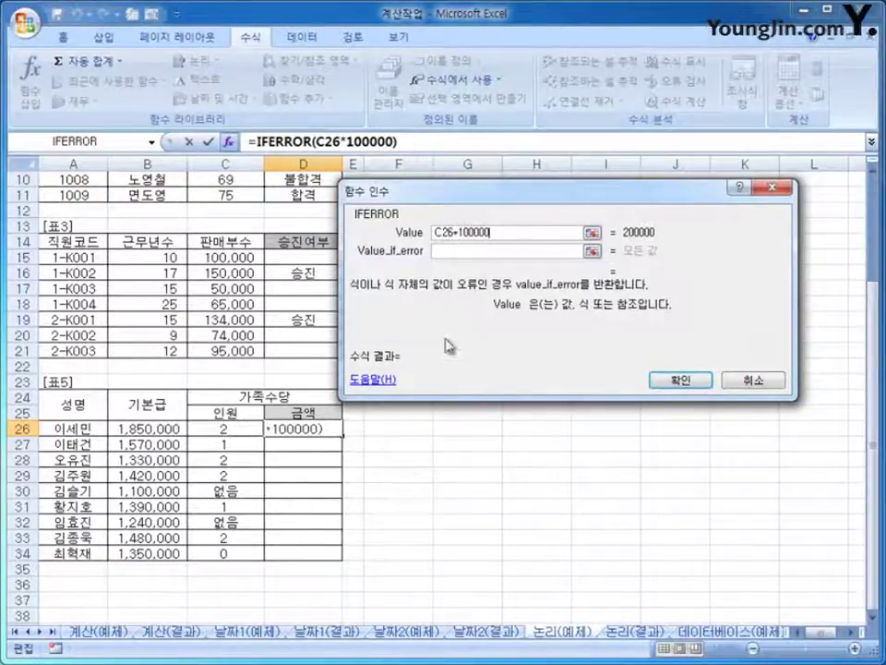
- Set D26's IFERROR to return "입력오류" on an error, and fill the formula down through D34
left_click(451, 251)
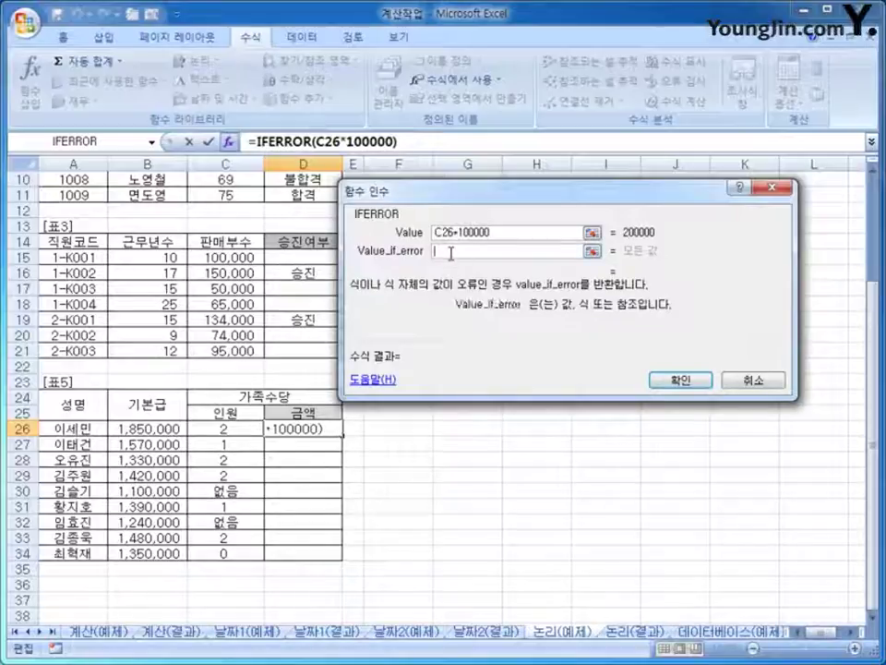
type("ㅇ입력올")
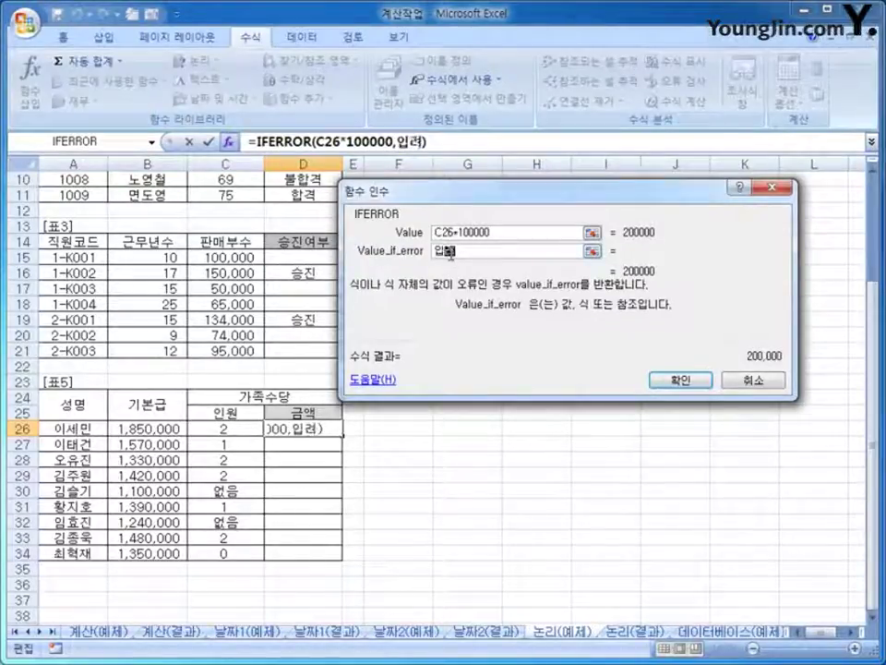
type("ㅠ")
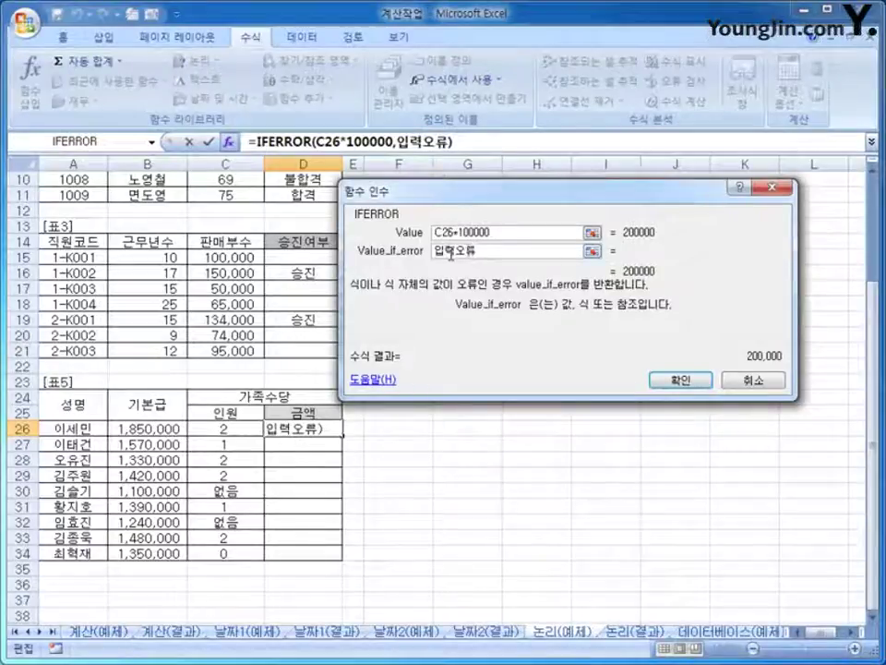
left_click(683, 381)
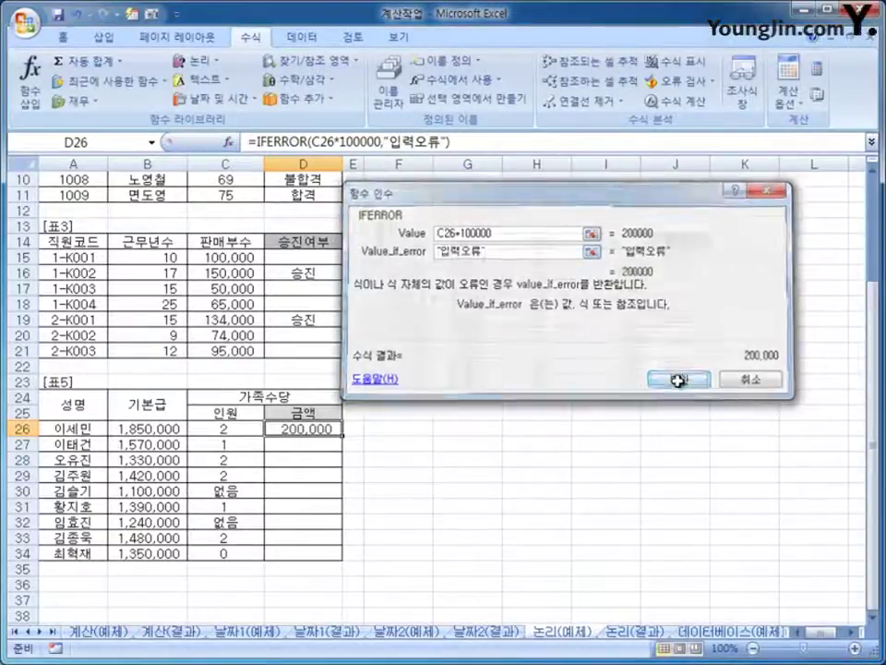
left_click_drag(342, 440, 330, 558)
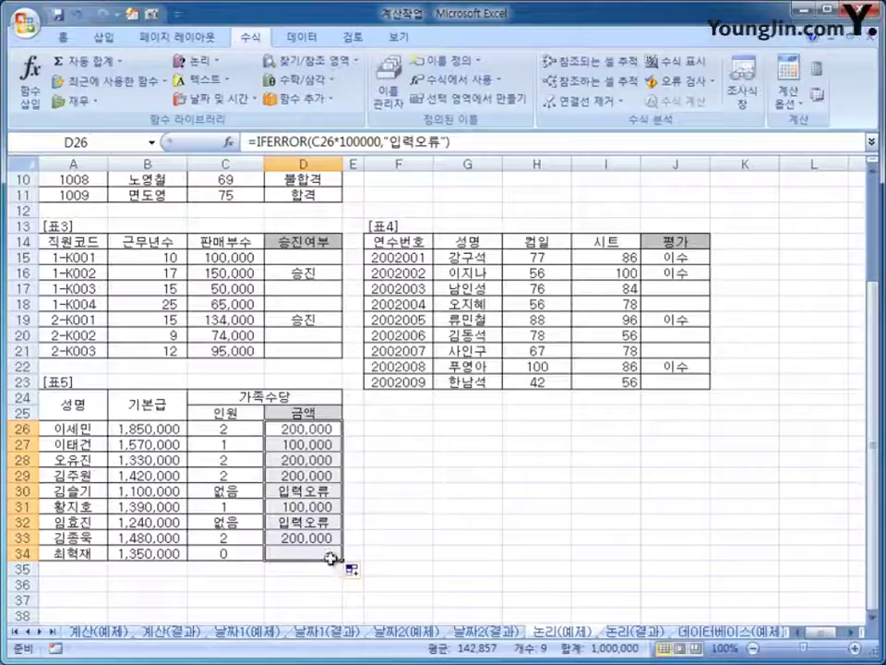
left_click(293, 492)
left_click(320, 523)
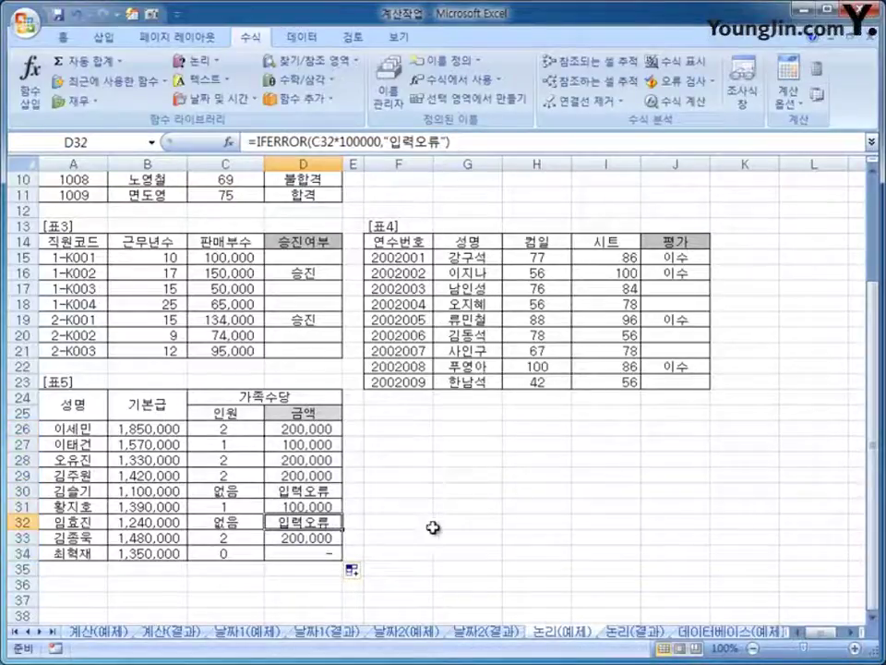